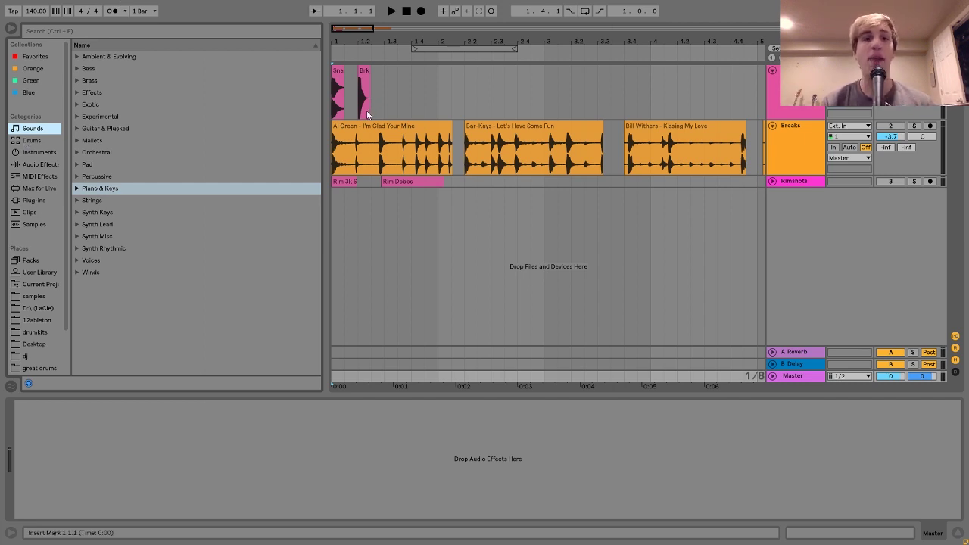
Step: Play back the Snare 70s MPC 1 clip on the Snares track
{"action": "left_click", "coordinate": [338, 73]}
{"action": "key", "text": "space"}
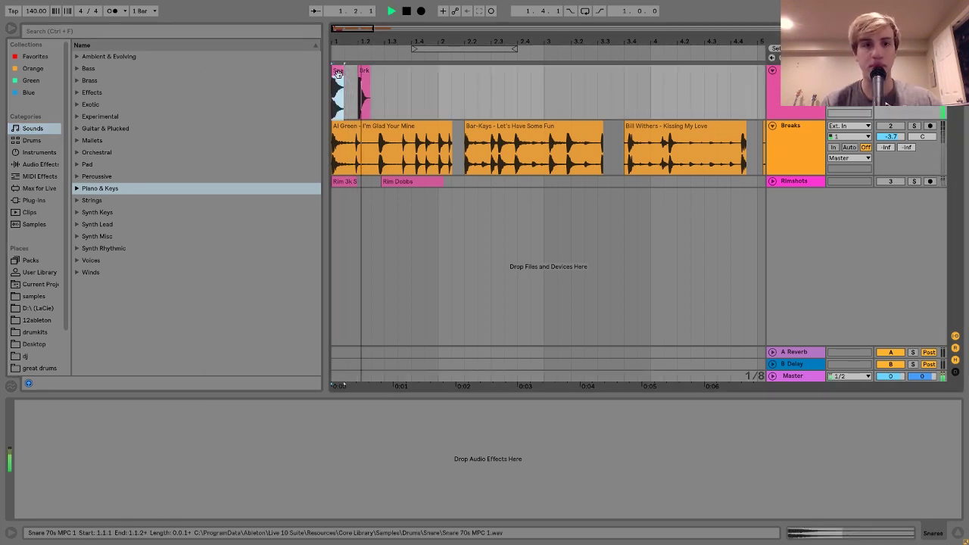
{"action": "key", "text": "space"}
Step: Transpose both clips on the Snares track together to 13 st
{"action": "left_click_drag", "start_coordinate": [337, 82], "coordinate": [393, 87]}
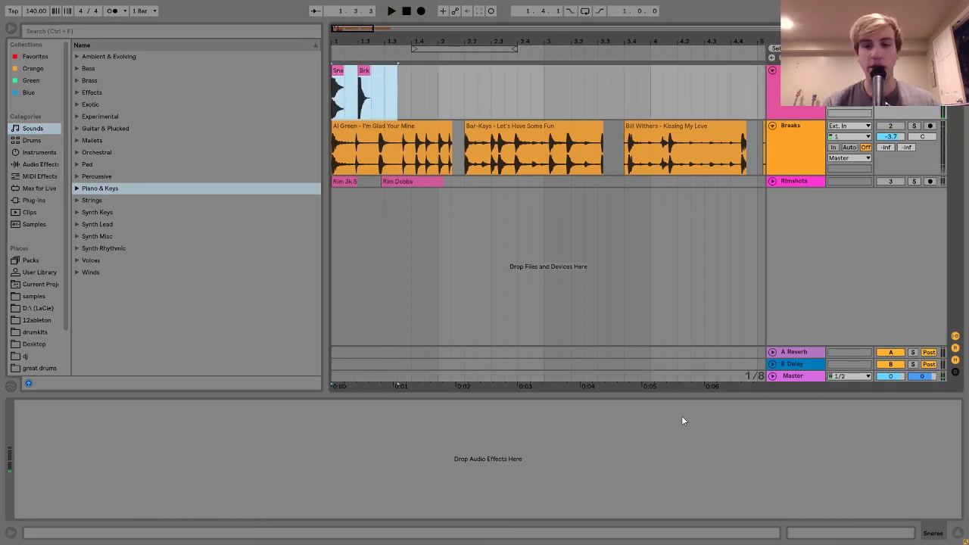
{"action": "left_click", "coordinate": [812, 533]}
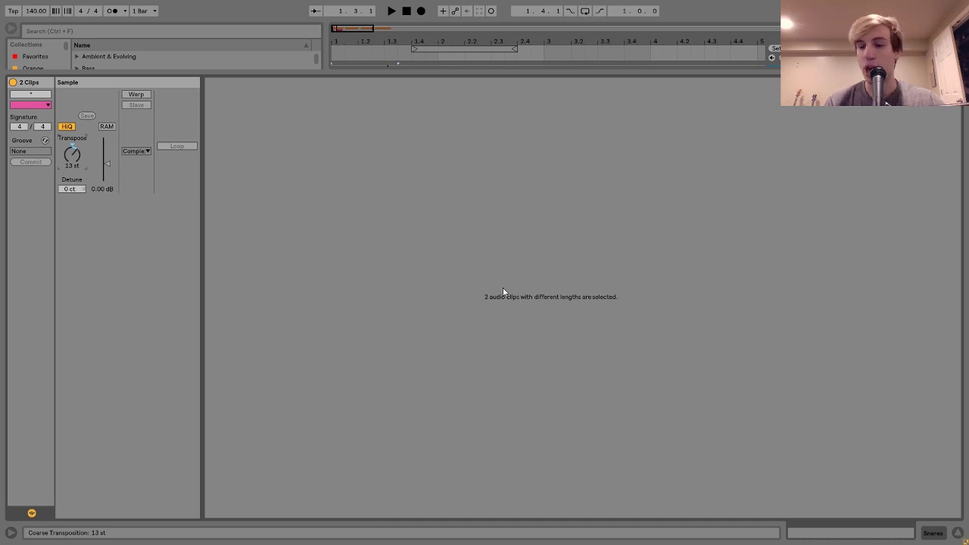
{"action": "left_click", "coordinate": [931, 534]}
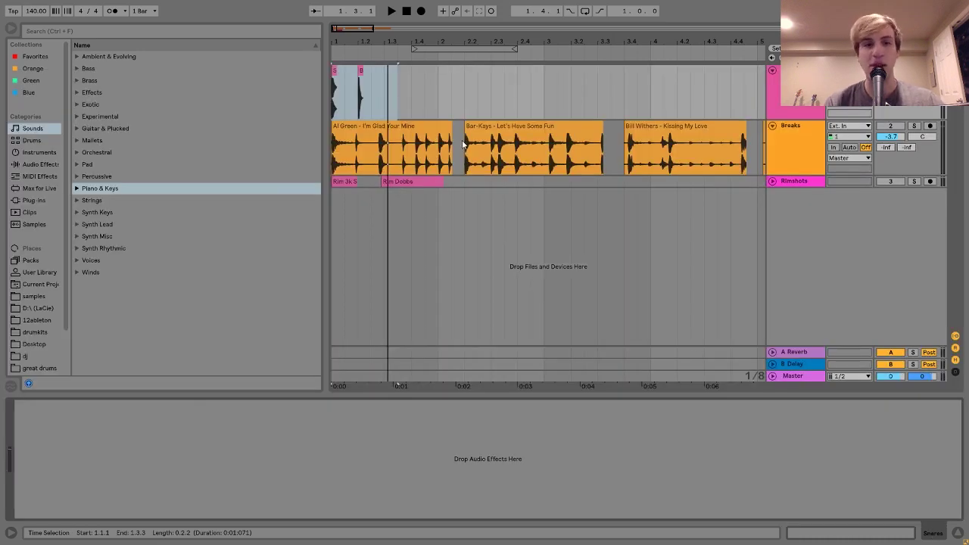
Step: Set the Brk_Snr clip's transposition to 8 st and listen to it
{"action": "left_click_drag", "start_coordinate": [344, 38], "coordinate": [364, 91]}
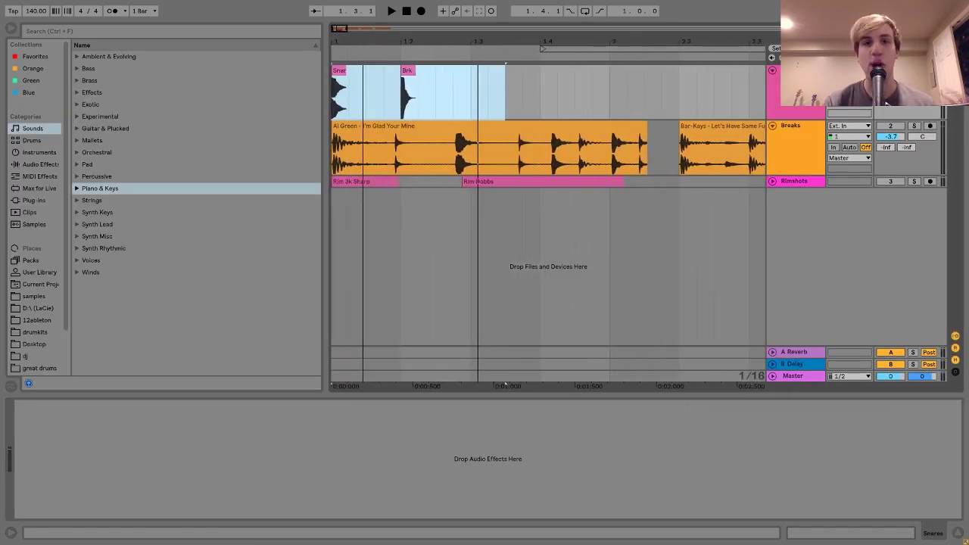
{"action": "double_click", "coordinate": [407, 72]}
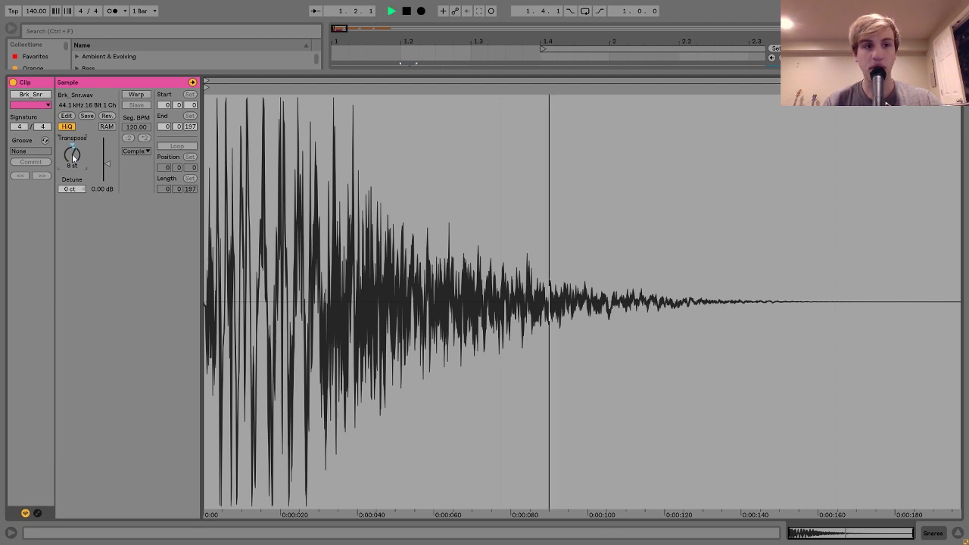
{"action": "key", "text": "space"}
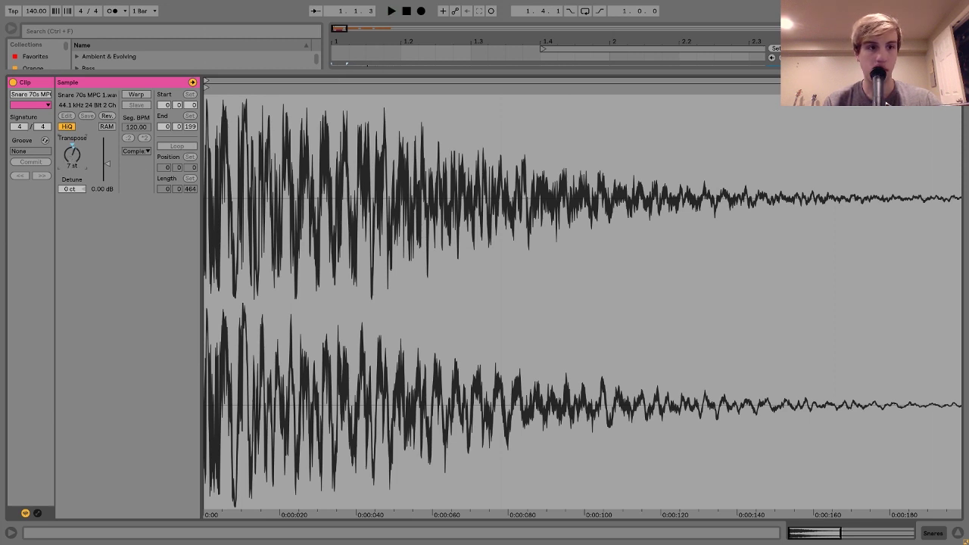
Step: Adjust the transposition of the Snare 70s MPC 1 clip and listen to the result
{"action": "left_click_drag", "start_coordinate": [72, 157], "coordinate": [71, 149]}
{"action": "key", "text": "space"}
{"action": "key", "text": "space"}
{"action": "key", "text": "space"}
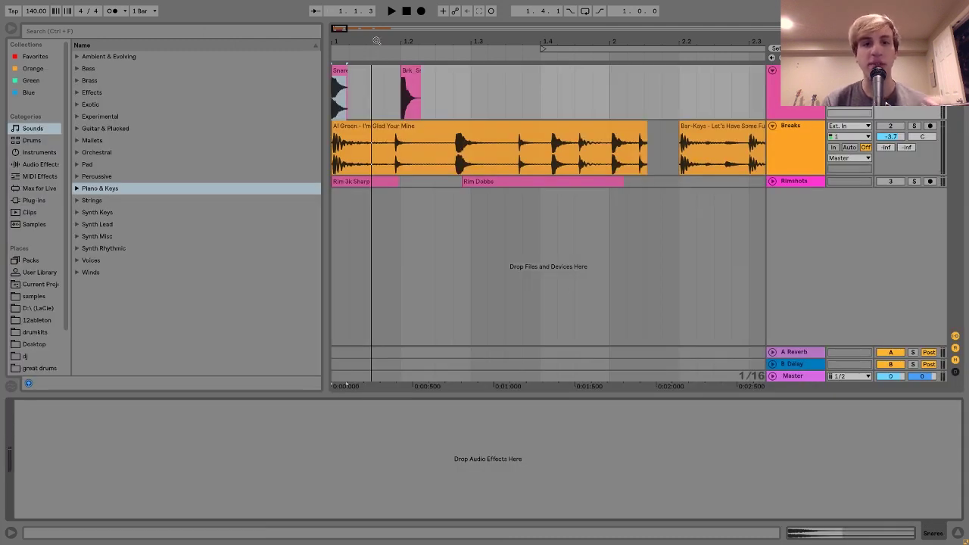
Step: Unfold and solo the Rimshots track and play it from the Rim 3k Sharp clip
{"action": "left_click_drag", "start_coordinate": [376, 40], "coordinate": [376, 13]}
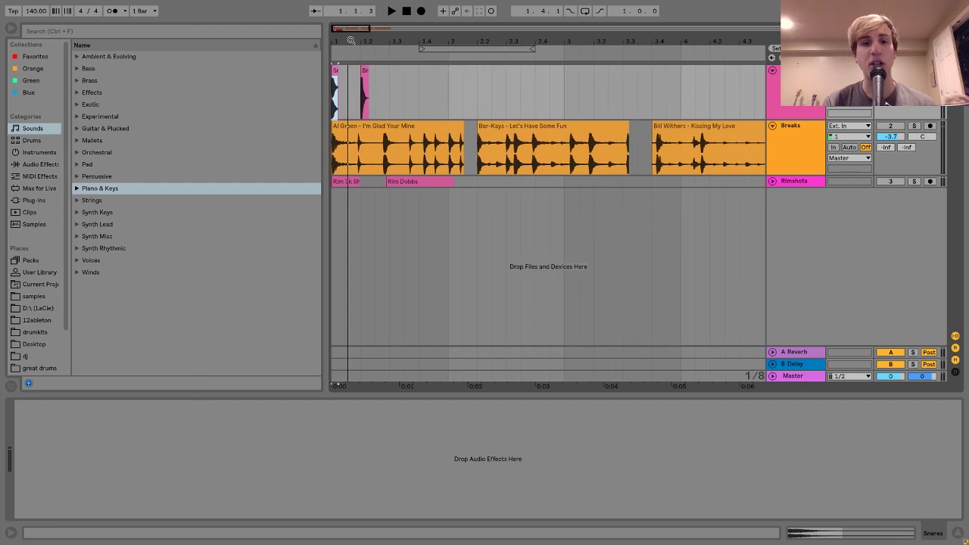
{"action": "left_click", "coordinate": [772, 181]}
{"action": "left_click", "coordinate": [914, 183]}
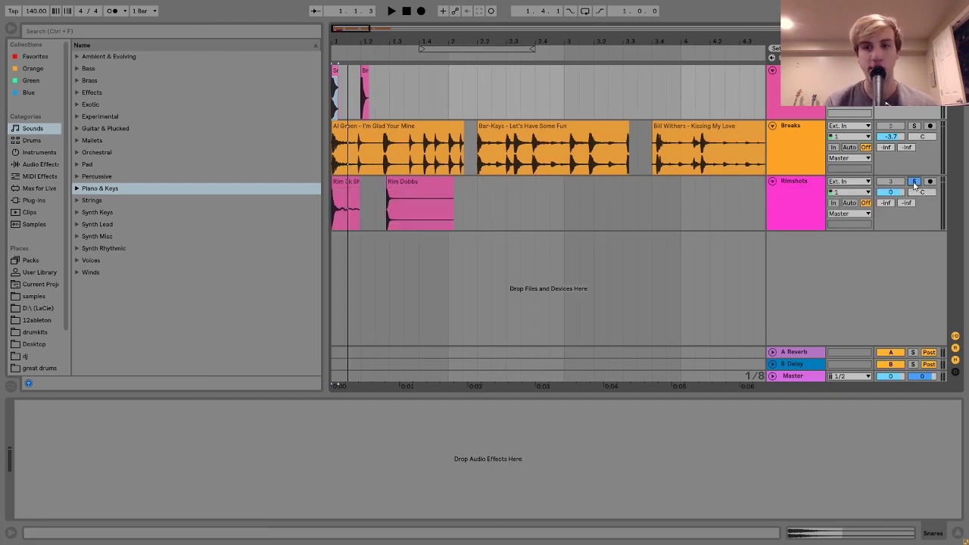
{"action": "left_click", "coordinate": [340, 185]}
{"action": "key", "text": "space"}
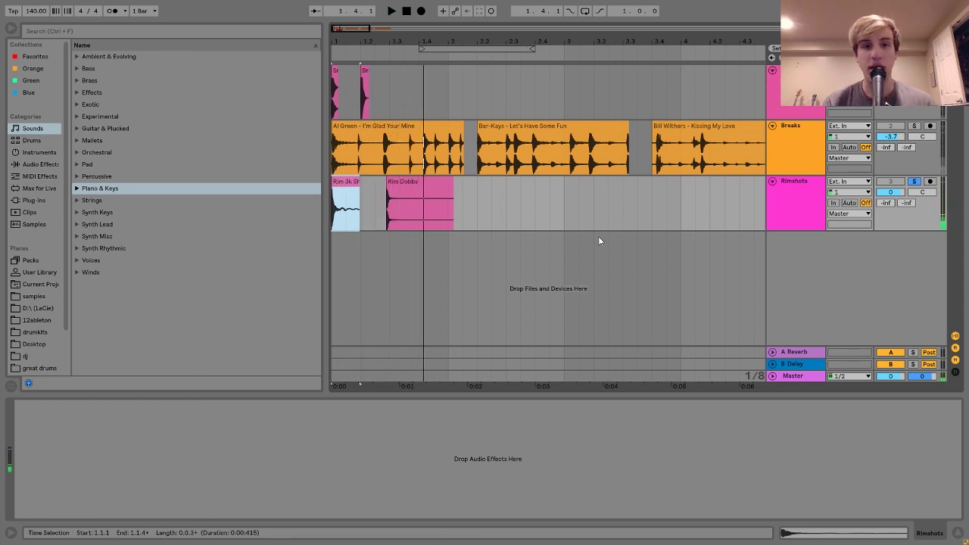
Step: Transpose both the Rim 3k Sharp and Rim Dobbs clips to -12 st
{"action": "left_click", "coordinate": [548, 217], "text": "shift"}
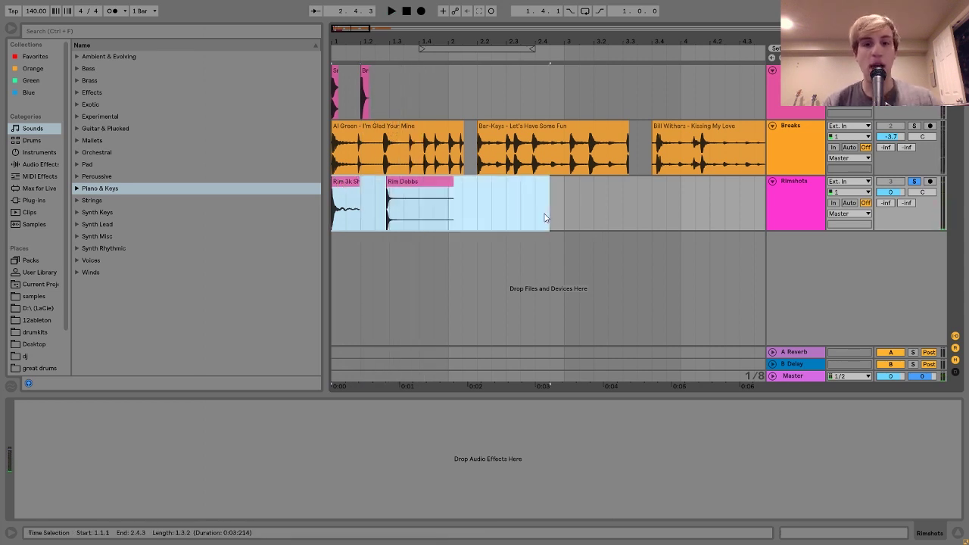
{"action": "left_click", "coordinate": [812, 539]}
{"action": "left_click", "coordinate": [71, 156]}
{"action": "type", "text": "-12"}
{"action": "key", "text": "Return"}
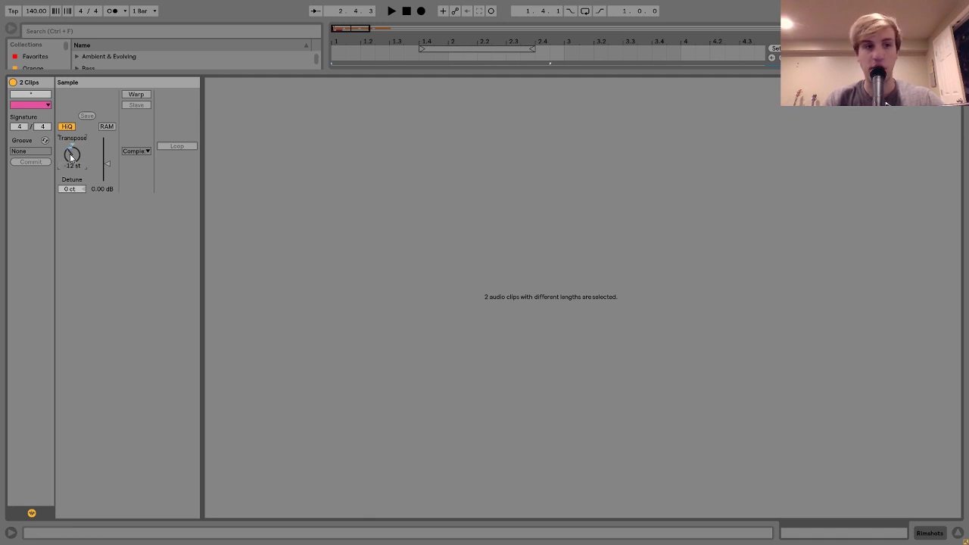
{"action": "left_click", "coordinate": [958, 533]}
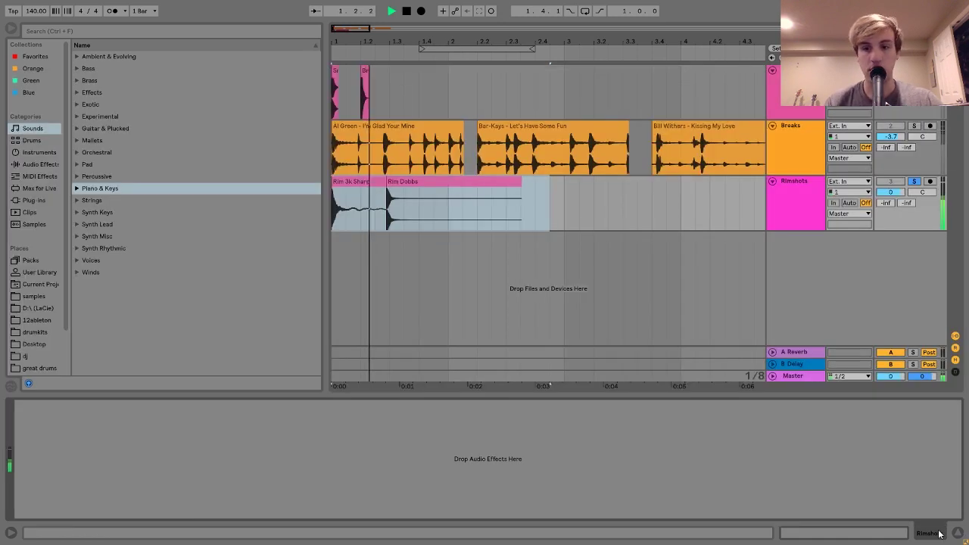
Step: Play back the Rim Dobbs and Rim 3k Sharp clips on the soloed Rimshots track
{"action": "left_click", "coordinate": [423, 183]}
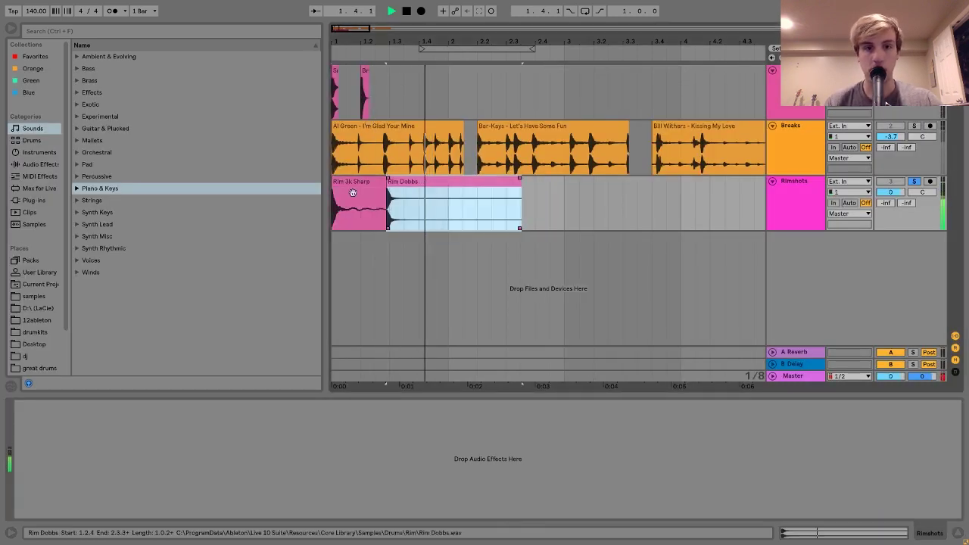
{"action": "left_click", "coordinate": [343, 188]}
{"action": "key", "text": "space"}
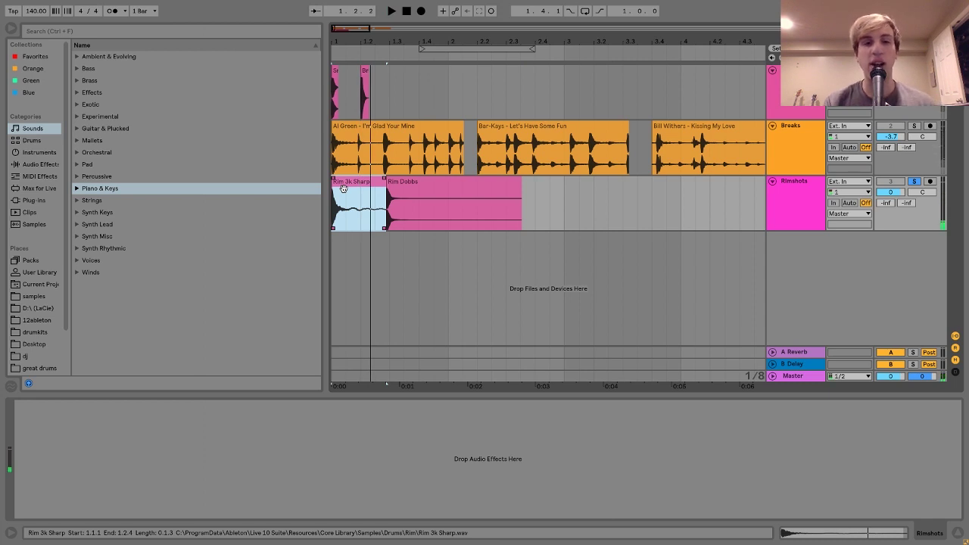
{"action": "key", "text": "space"}
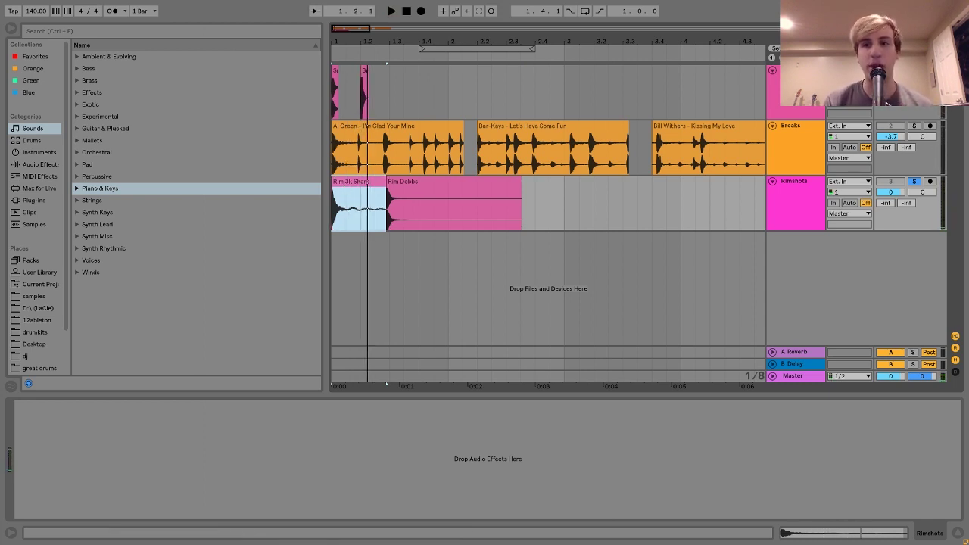
{"action": "key", "text": "s"}
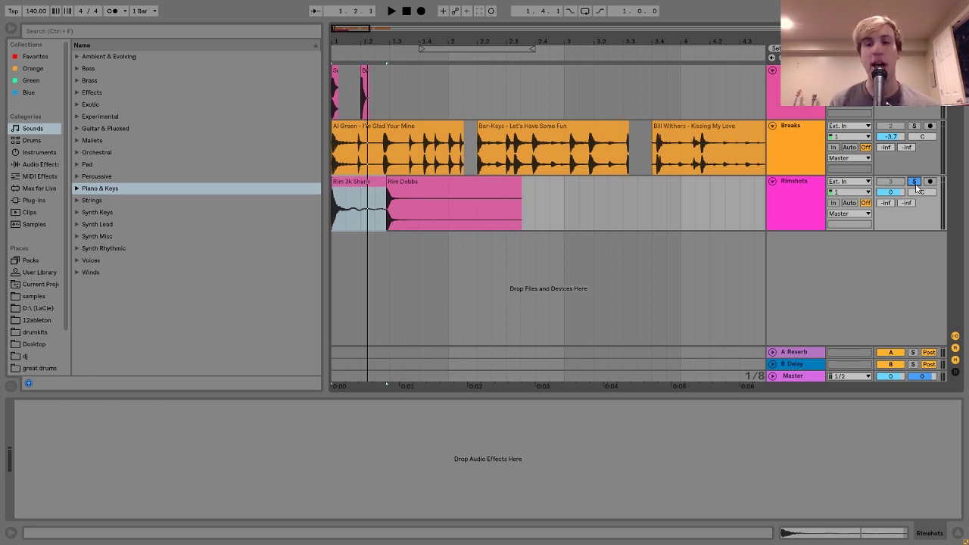
{"action": "key", "text": "space"}
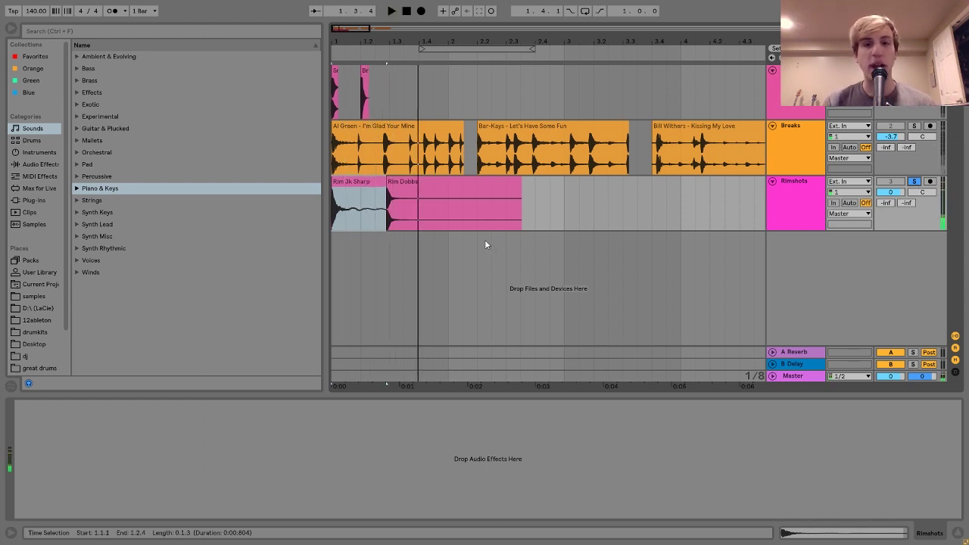
{"action": "left_click", "coordinate": [385, 199]}
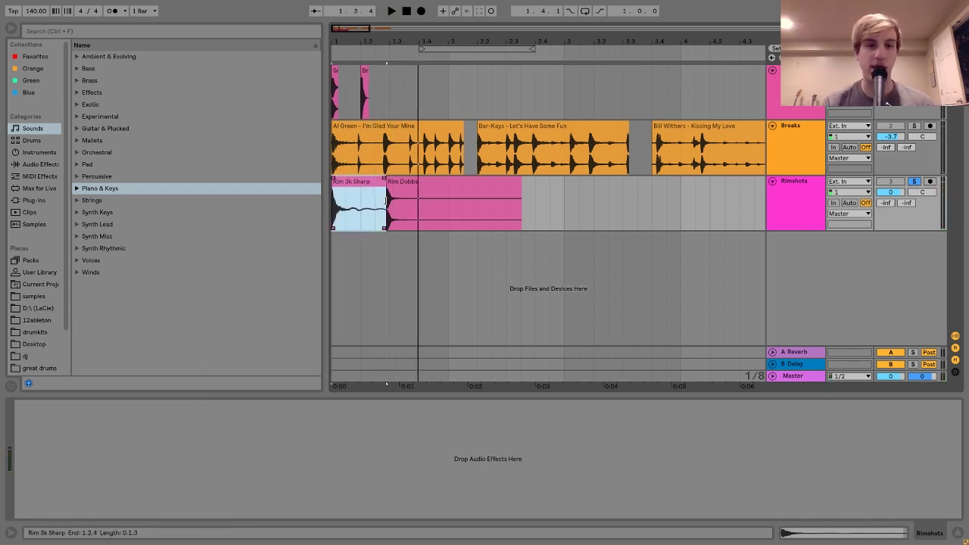
{"action": "key", "text": "space"}
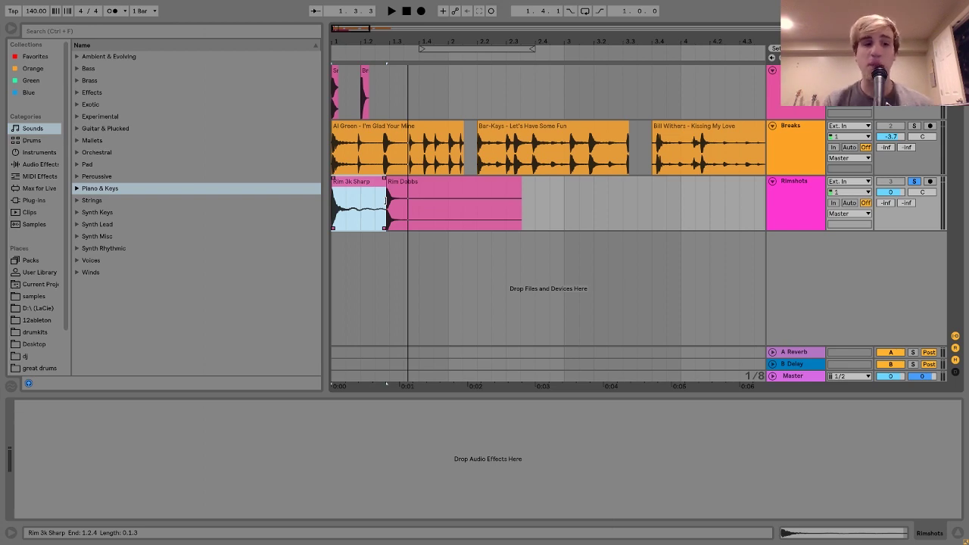
Step: Browse the samples place to the Tempromental_UKG_Samples folder and expand its Snares subfolder
{"action": "left_click", "coordinate": [34, 296]}
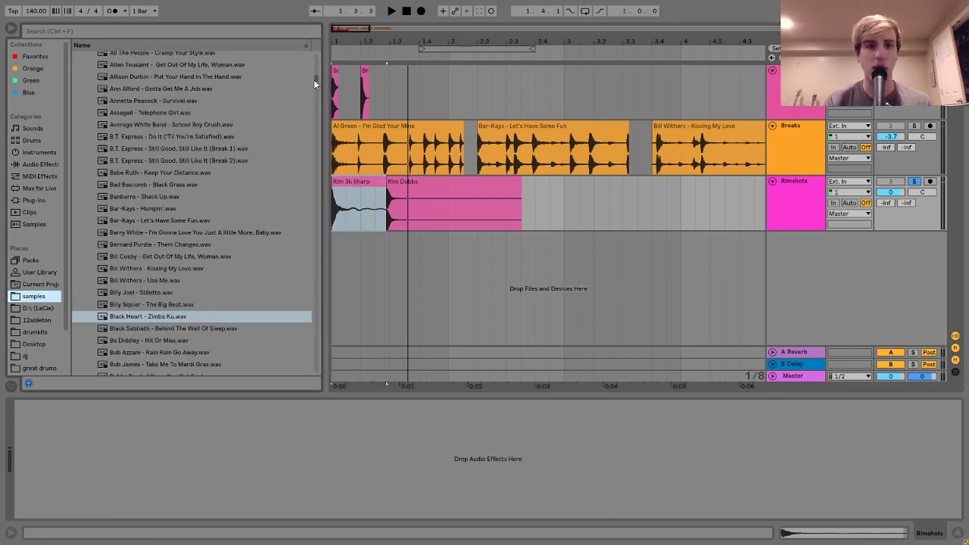
{"action": "left_click_drag", "start_coordinate": [314, 84], "coordinate": [322, 249]}
{"action": "left_click", "coordinate": [163, 118]}
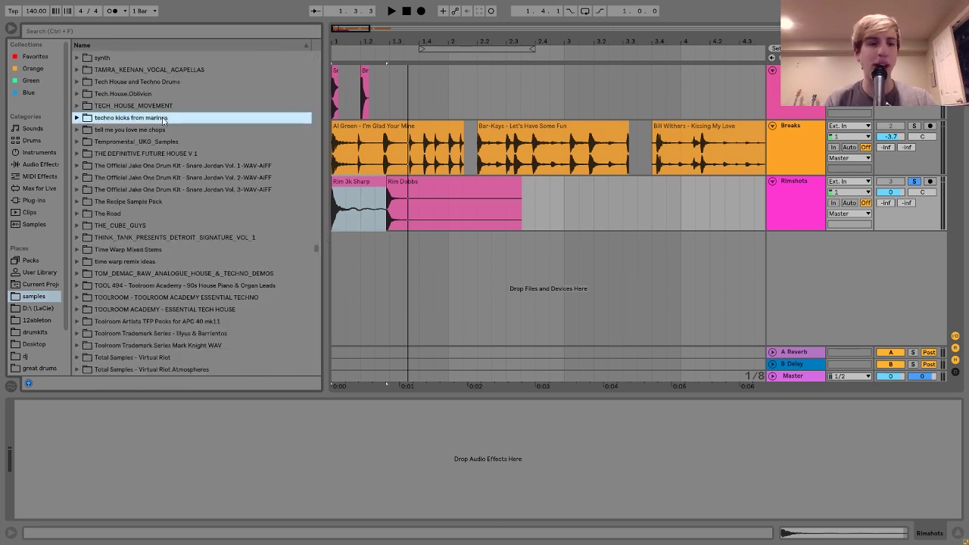
{"action": "key", "text": "Down"}
{"action": "key", "text": "Down"}
{"action": "key", "text": "Down"}
{"action": "key", "text": "Up"}
{"action": "key", "text": "Right"}
{"action": "key", "text": "Down"}
{"action": "key", "text": "Down"}
{"action": "key", "text": "Down"}
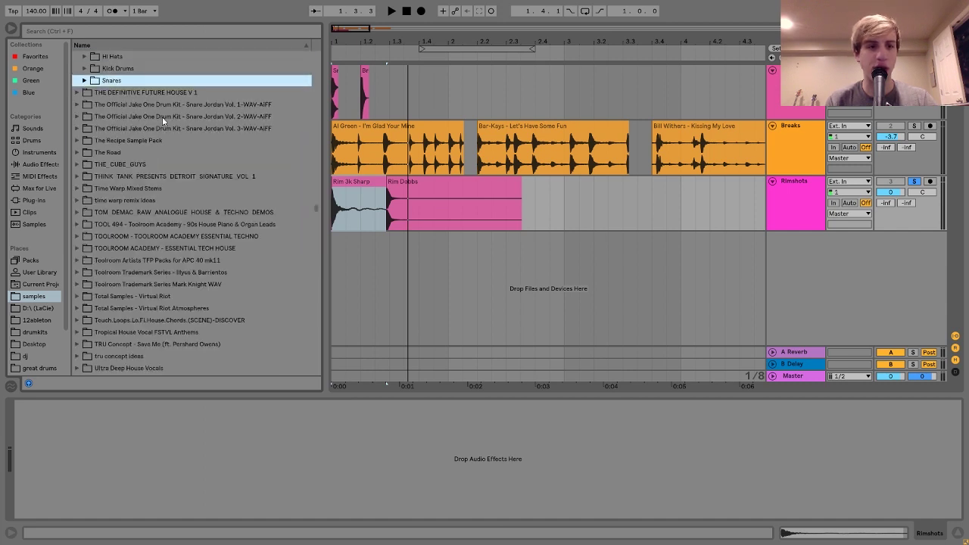
{"action": "key", "text": "Right"}
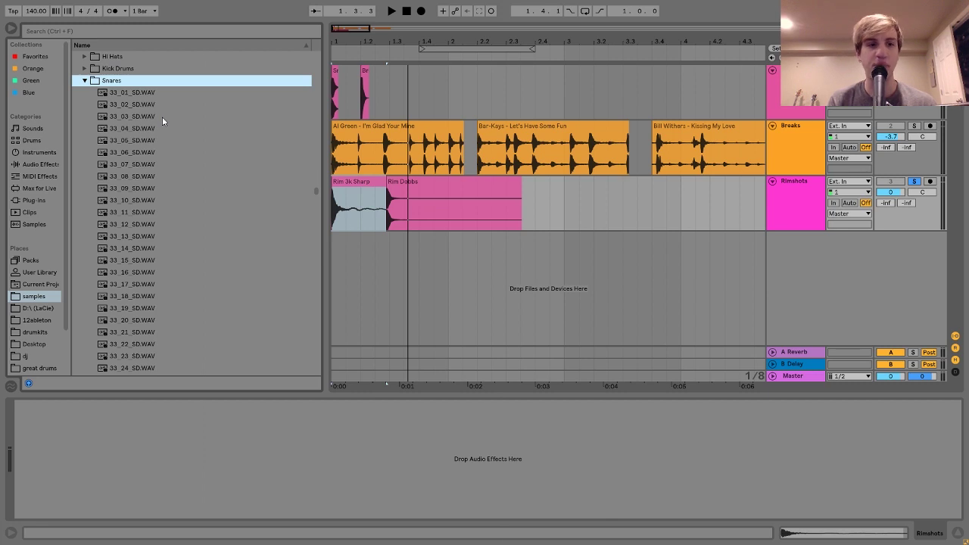
Step: Preview the snare samples from 33_01_SD.WAV through 33_09_SD.WAV one after another
{"action": "key", "text": "Down"}
{"action": "key", "text": "Down"}
{"action": "key", "text": "Down"}
{"action": "key", "text": "Down"}
{"action": "key", "text": "Up"}
{"action": "key", "text": "Up"}
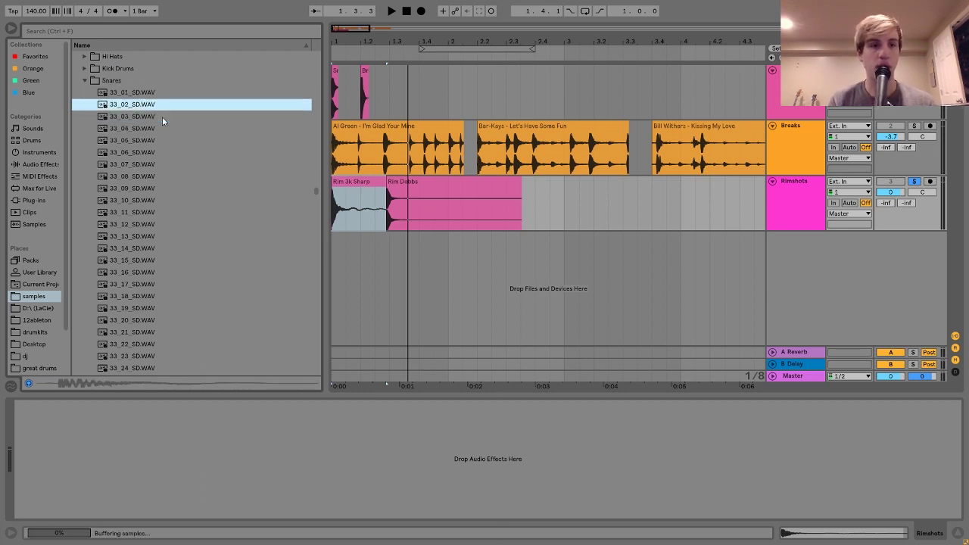
{"action": "key", "text": "Up"}
{"action": "key", "text": "Down"}
{"action": "key", "text": "Down"}
{"action": "key", "text": "Down"}
{"action": "key", "text": "Down"}
{"action": "key", "text": "Down"}
{"action": "key", "text": "Down"}
{"action": "key", "text": "Down"}
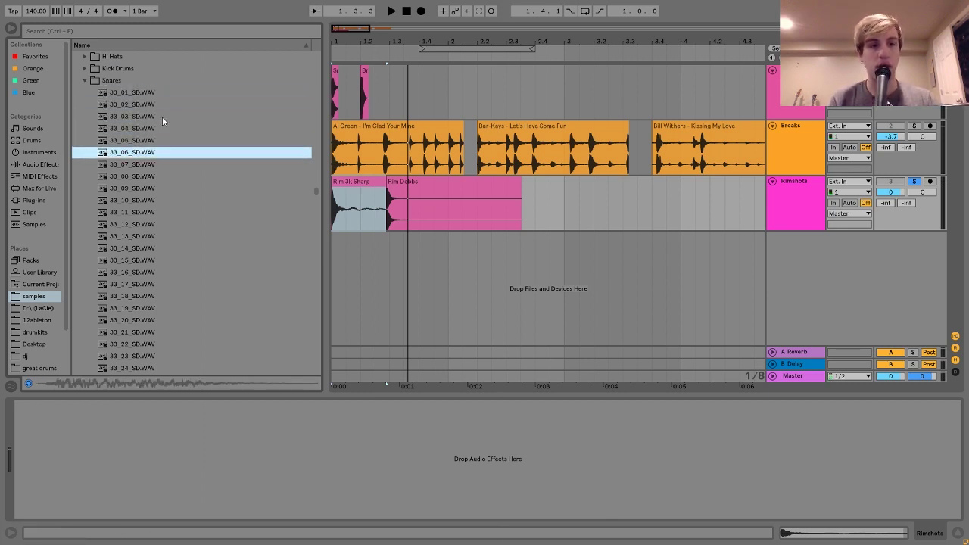
{"action": "key", "text": "Down"}
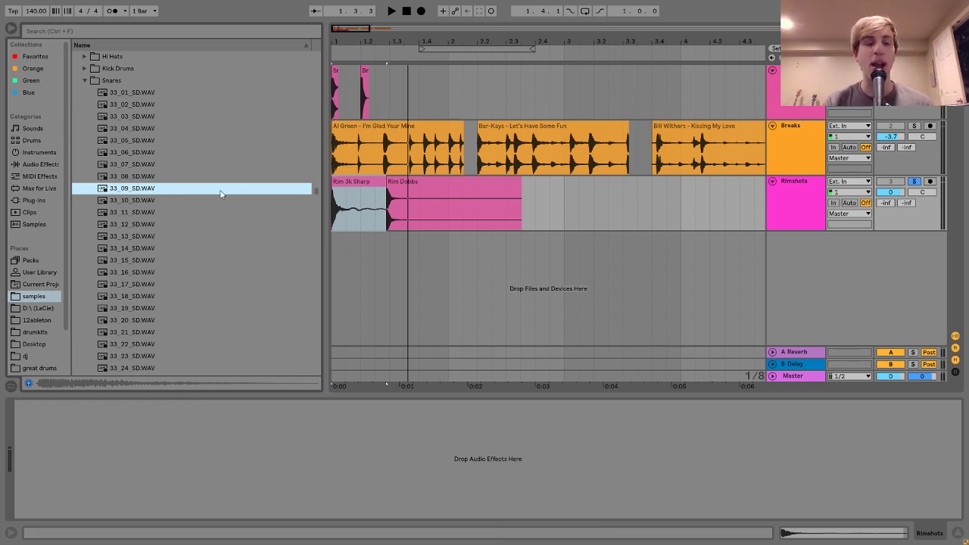
Step: Preview the snare samples from 33_13_SD.WAV to 33_15_SD.WAV and collapse the Snares folder
{"action": "left_click", "coordinate": [151, 237]}
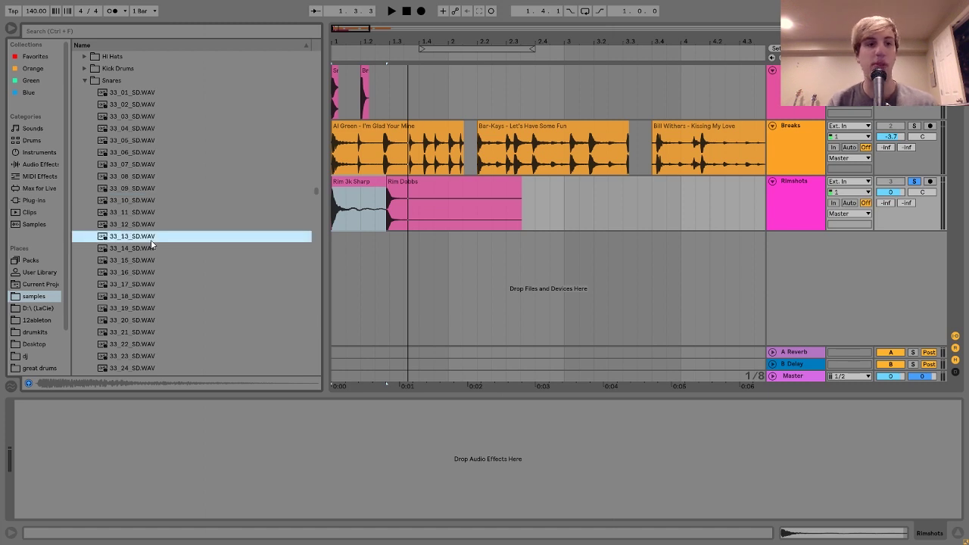
{"action": "key", "text": "Down"}
{"action": "key", "text": "Down"}
{"action": "key", "text": "Left"}
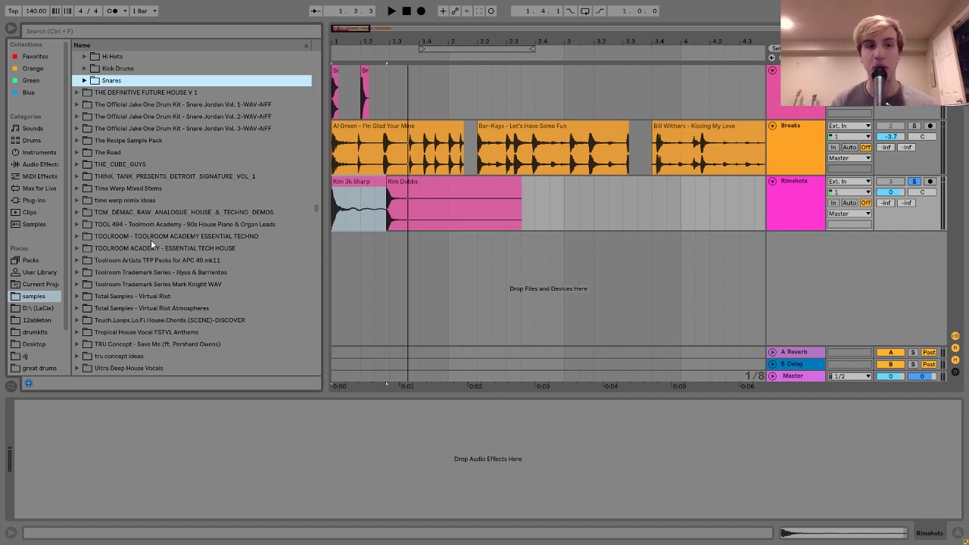
Step: Expand the Snares folder again and preview the samples 33_01_SD.WAV to 33_03_SD.WAV
{"action": "key", "text": "Right"}
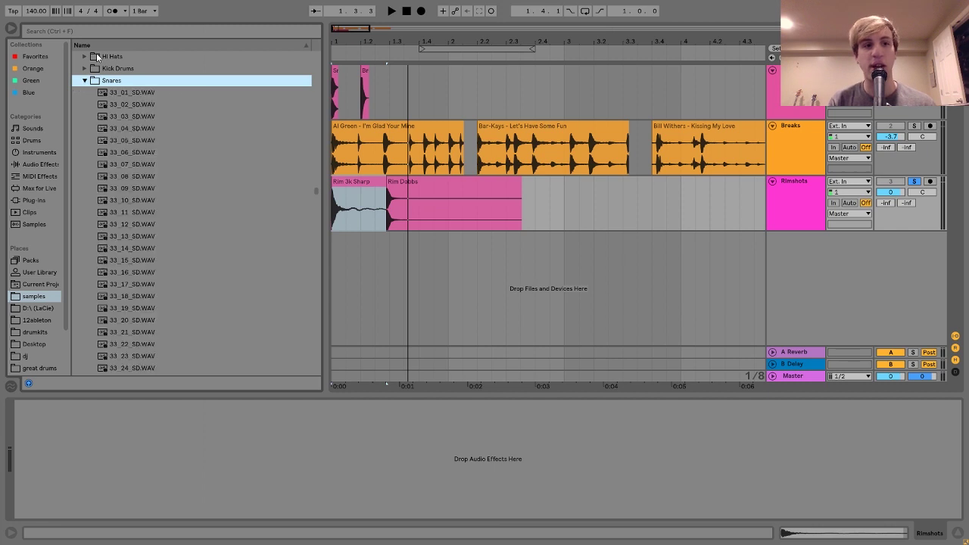
{"action": "key", "text": "Down"}
{"action": "key", "text": "Down"}
{"action": "key", "text": "Down"}
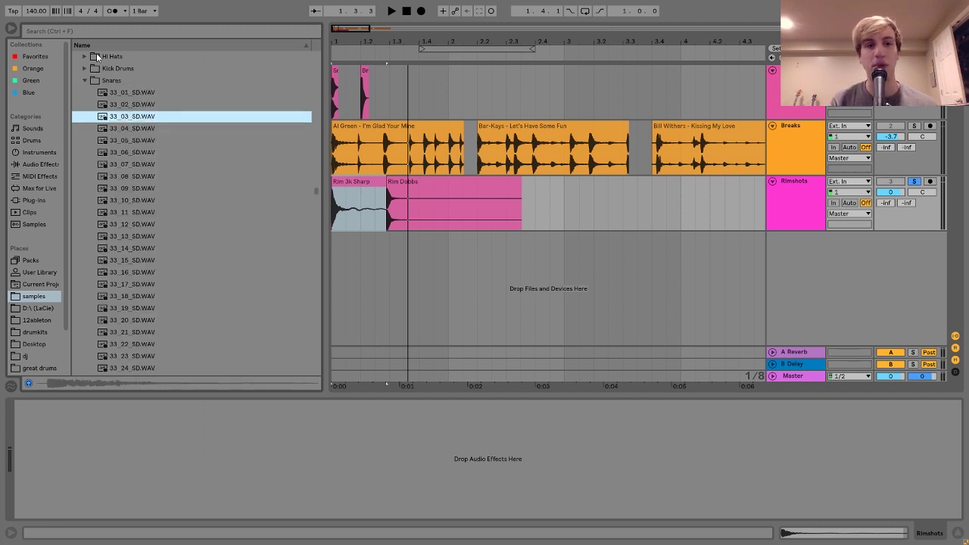
Step: Solo the Breaks track with its volume at -3.2 dB and play the Al Green - I'm Glad Your Mine break
{"action": "left_click", "coordinate": [351, 129]}
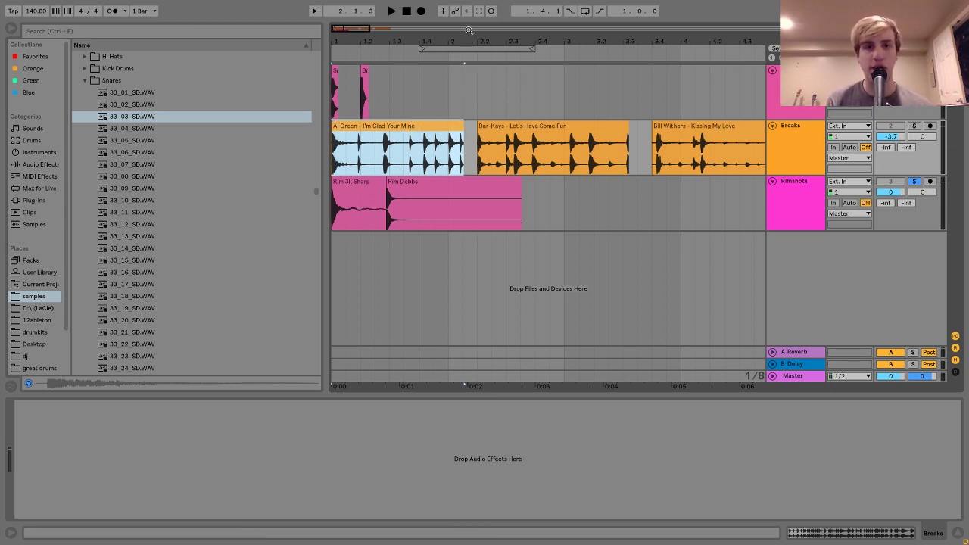
{"action": "left_click_drag", "start_coordinate": [467, 38], "coordinate": [506, 38]}
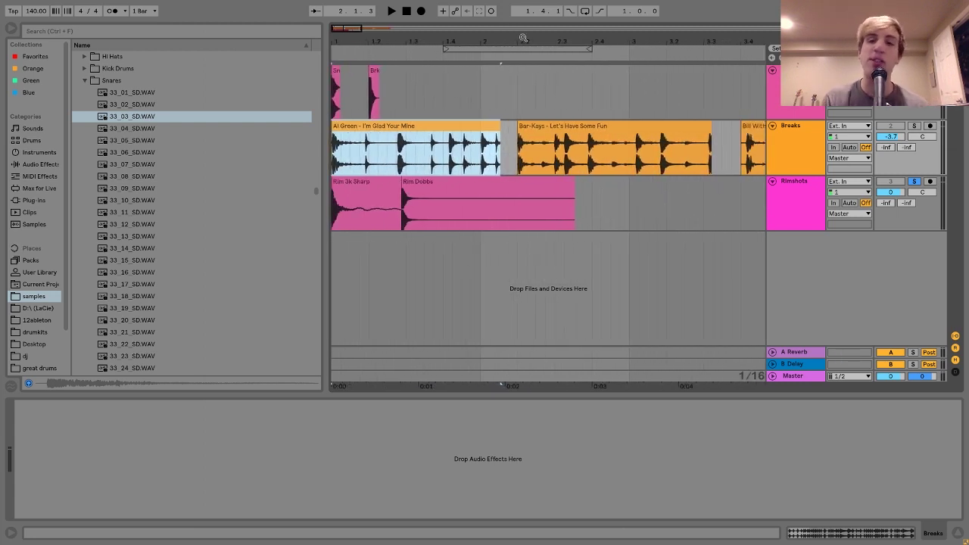
{"action": "left_click", "coordinate": [810, 160]}
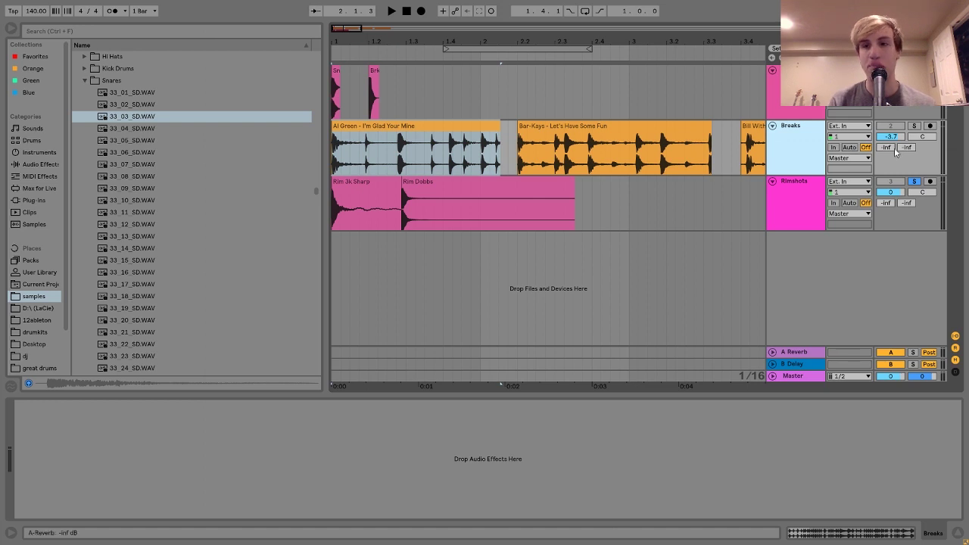
{"action": "left_click", "coordinate": [914, 126]}
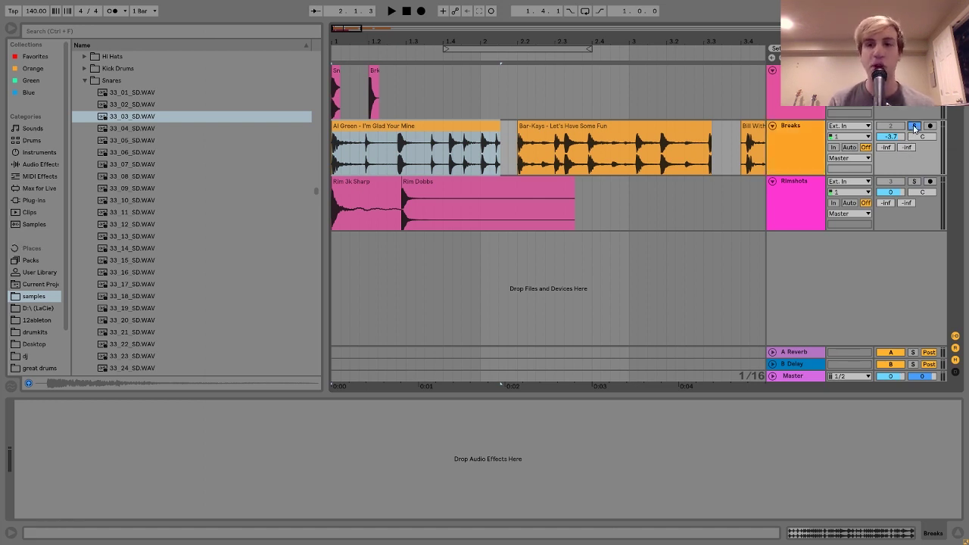
{"action": "left_click_drag", "start_coordinate": [889, 137], "coordinate": [890, 129]}
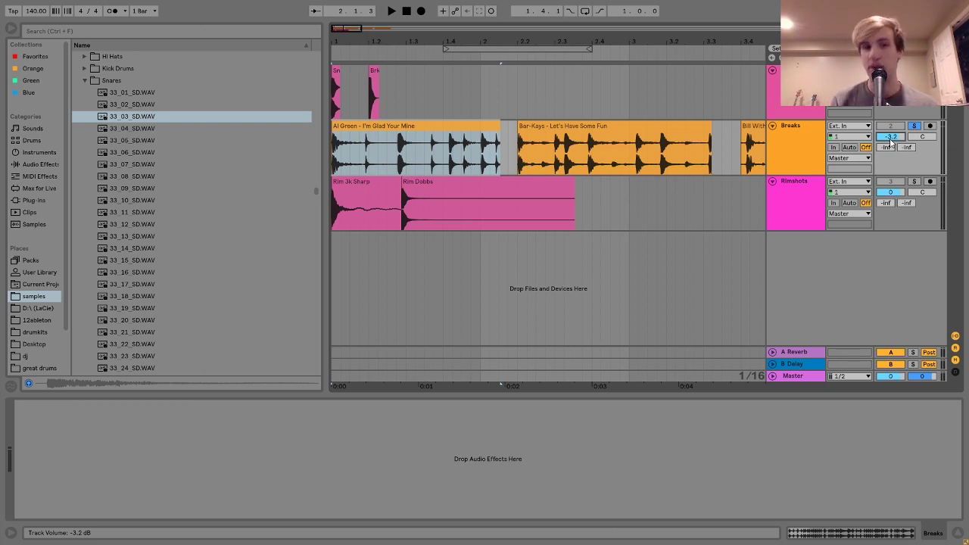
{"action": "key", "text": "space"}
{"action": "key", "text": "space"}
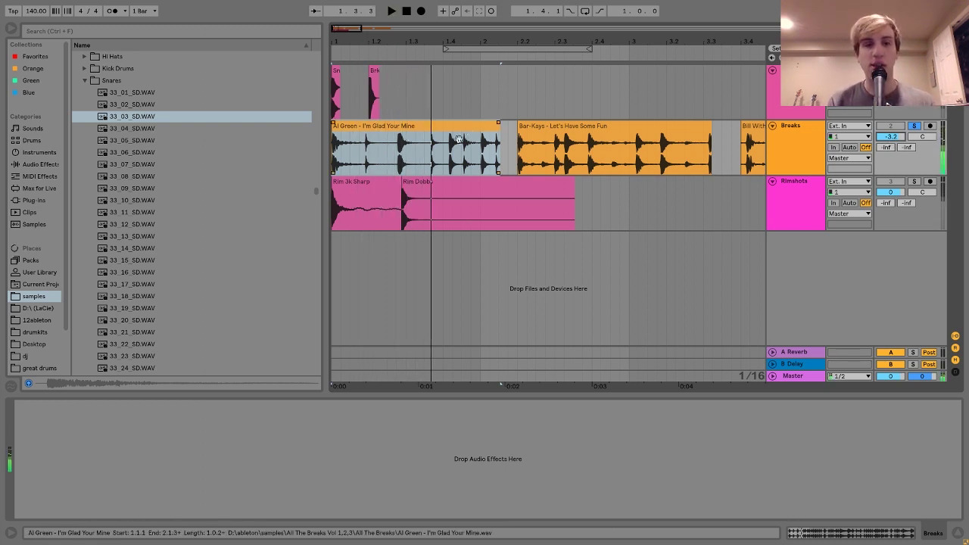
Step: Split the snare hit between 1.2.4 and 1.3.3 out of the Al Green break as its own clip
{"action": "left_click", "coordinate": [395, 162]}
{"action": "left_click_drag", "start_coordinate": [394, 162], "coordinate": [423, 155]}
{"action": "key", "text": "ctrl+e"}
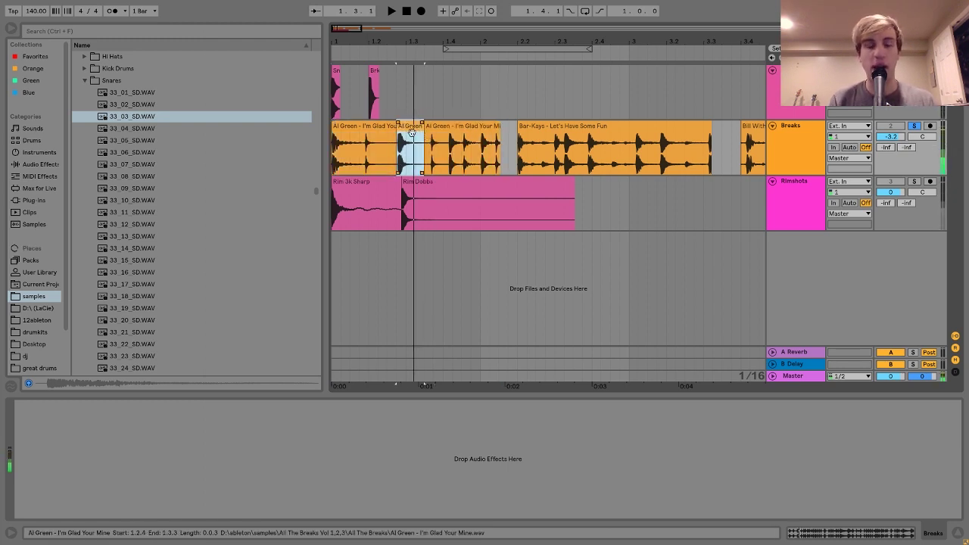
Step: Move the split snare clip's sample start to the transient at 0:00:859 and transpose it up 5 semitones
{"action": "double_click", "coordinate": [411, 133]}
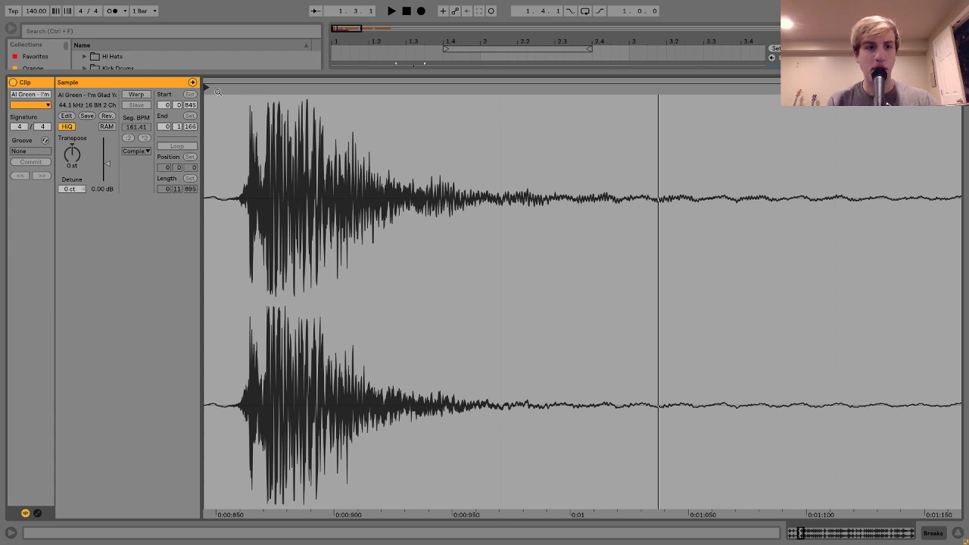
{"action": "left_click_drag", "start_coordinate": [206, 87], "coordinate": [239, 87]}
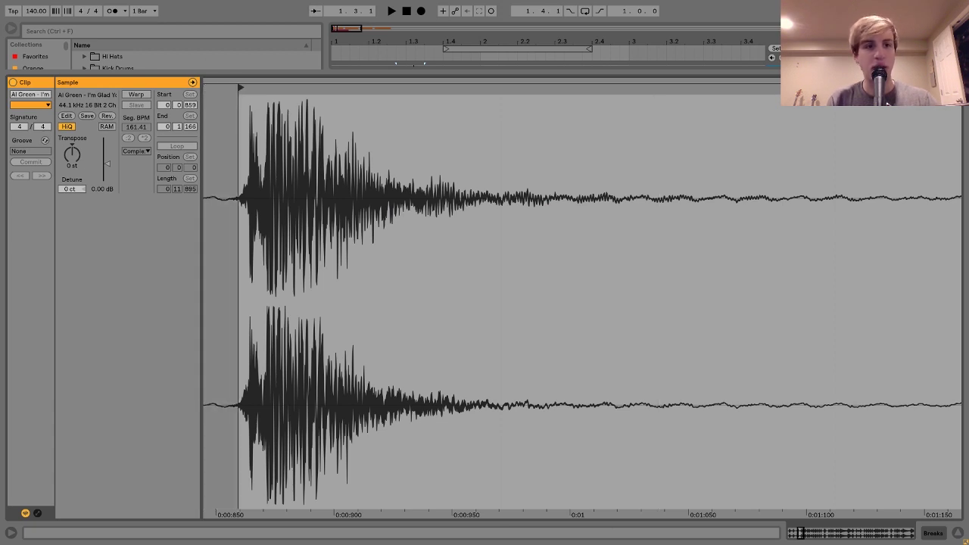
{"action": "left_click_drag", "start_coordinate": [69, 155], "coordinate": [69, 147]}
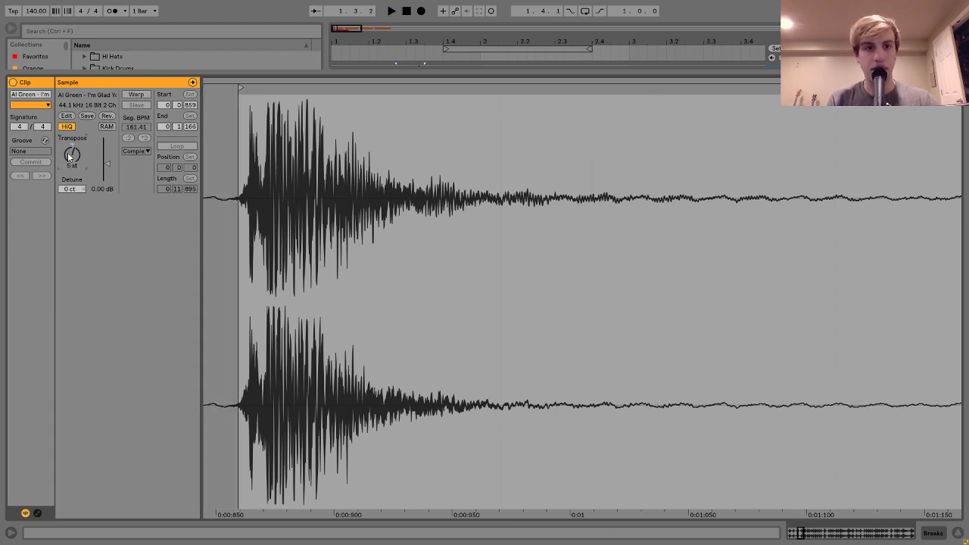
{"action": "left_click", "coordinate": [953, 533]}
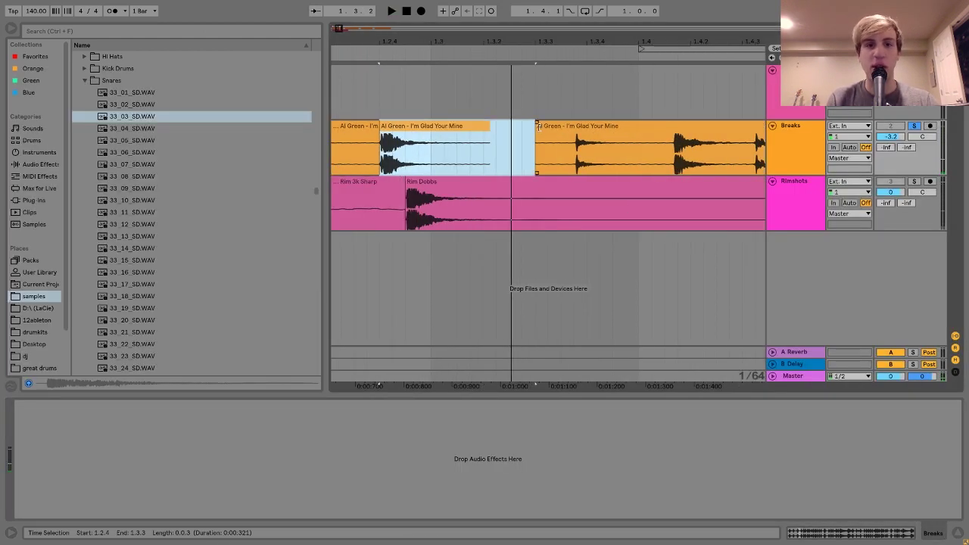
Step: Shorten the Al Green snare clip's tail with a long fade-out and audition it repeatedly
{"action": "left_click_drag", "start_coordinate": [489, 132], "coordinate": [350, 130]}
{"action": "key", "text": "space"}
{"action": "key", "text": "space"}
{"action": "key", "text": "space"}
{"action": "key", "text": "space"}
{"action": "key", "text": "space"}
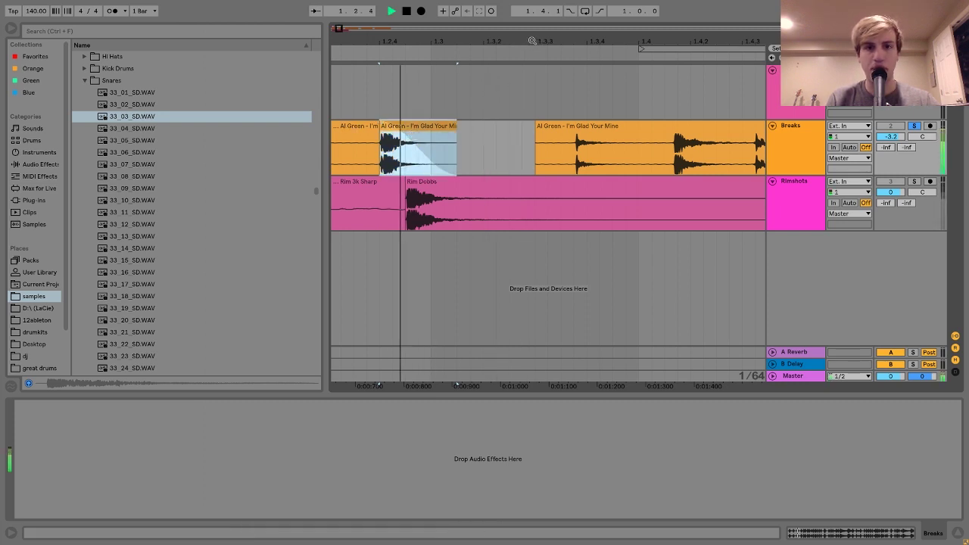
{"action": "key", "text": "space"}
Step: Play the Bar-Kays - Let's Have Some Fun break and transpose it up 12 semitones
{"action": "left_click_drag", "start_coordinate": [531, 41], "coordinate": [531, 8]}
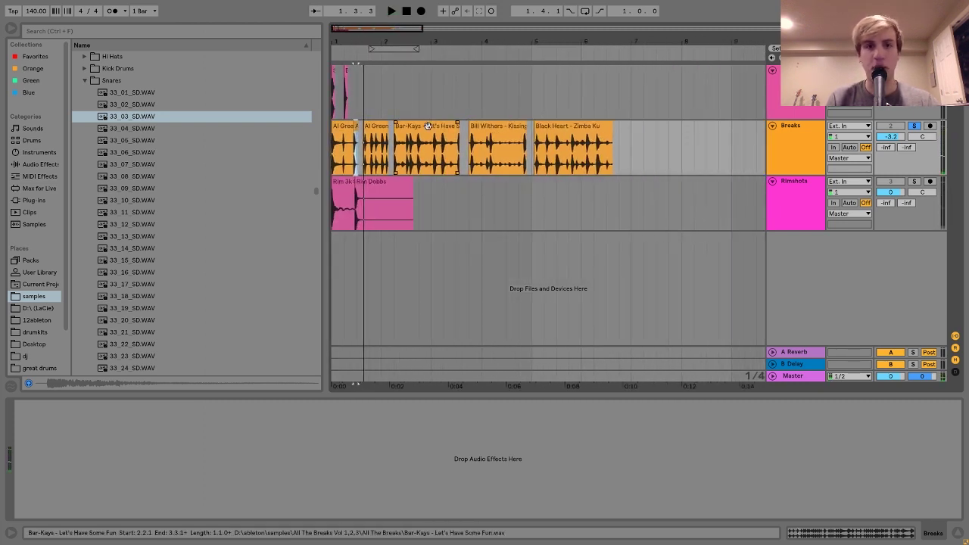
{"action": "left_click", "coordinate": [426, 126]}
{"action": "left_click_drag", "start_coordinate": [402, 39], "coordinate": [402, 64]}
{"action": "key", "text": "space"}
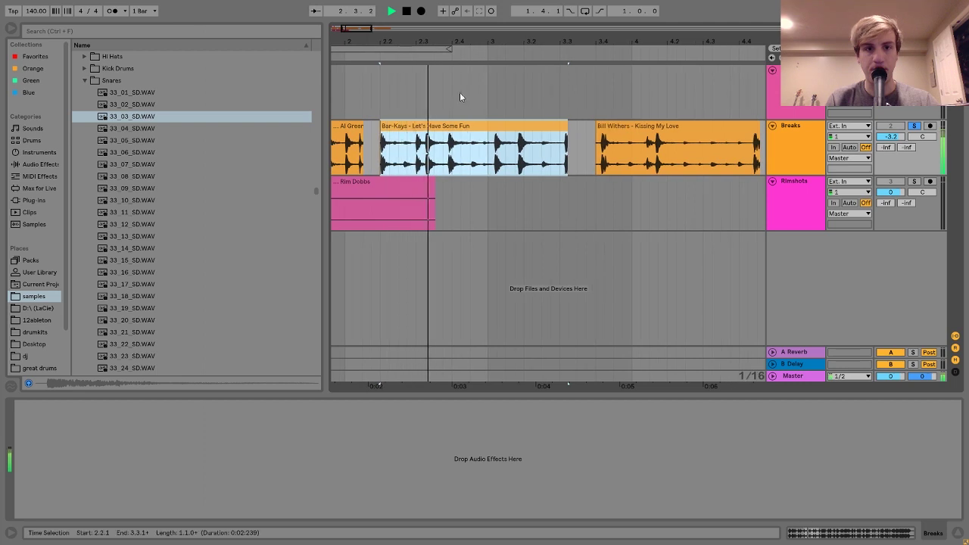
{"action": "double_click", "coordinate": [469, 126]}
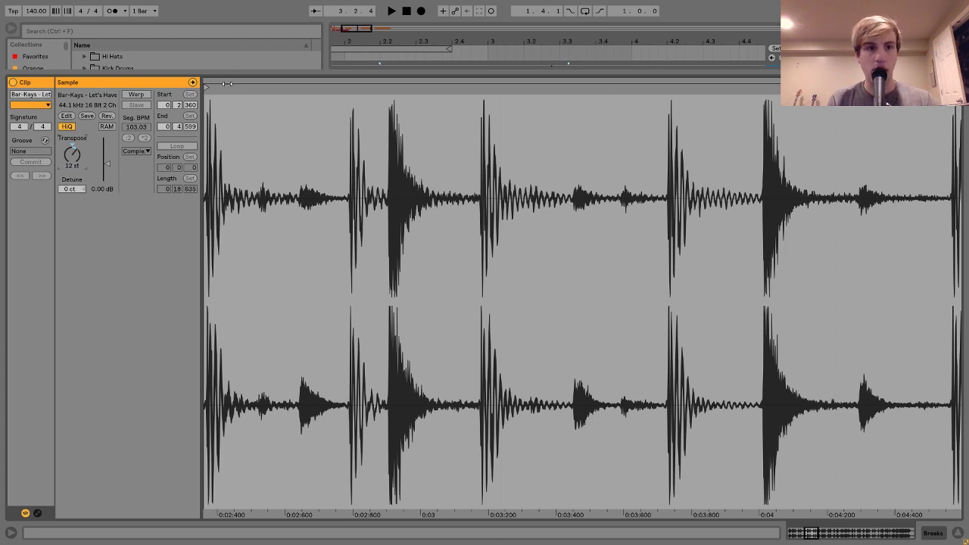
Step: Trim the Bar-Kays sample to its first snare hit, from 0:02:903 to 0:03:167, and play it
{"action": "mouse_move", "coordinate": [211, 88]}
{"action": "left_mouse_down"}
{"action": "mouse_move", "coordinate": [427, 97]}
{"action": "mouse_move", "coordinate": [386, 91]}
{"action": "mouse_move", "coordinate": [388, 100]}
{"action": "left_mouse_up"}
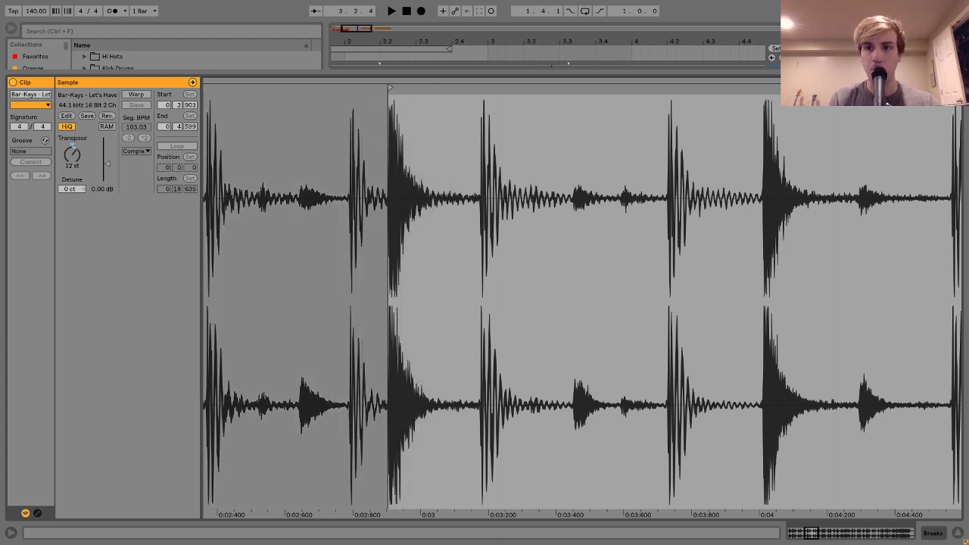
{"action": "mouse_move", "coordinate": [959, 88]}
{"action": "left_mouse_down"}
{"action": "mouse_move", "coordinate": [442, 139]}
{"action": "mouse_move", "coordinate": [478, 139]}
{"action": "left_mouse_up"}
{"action": "key", "text": "space"}
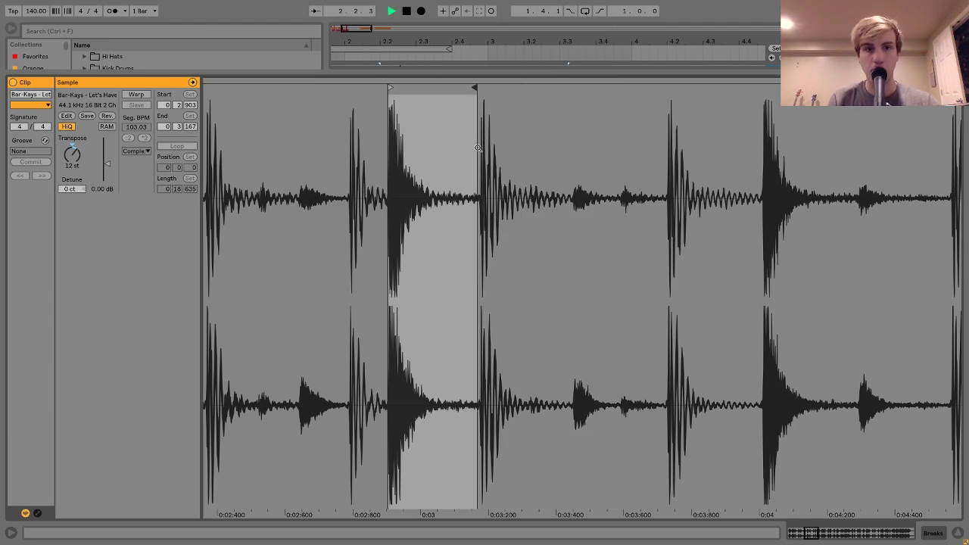
{"action": "left_click", "coordinate": [945, 534]}
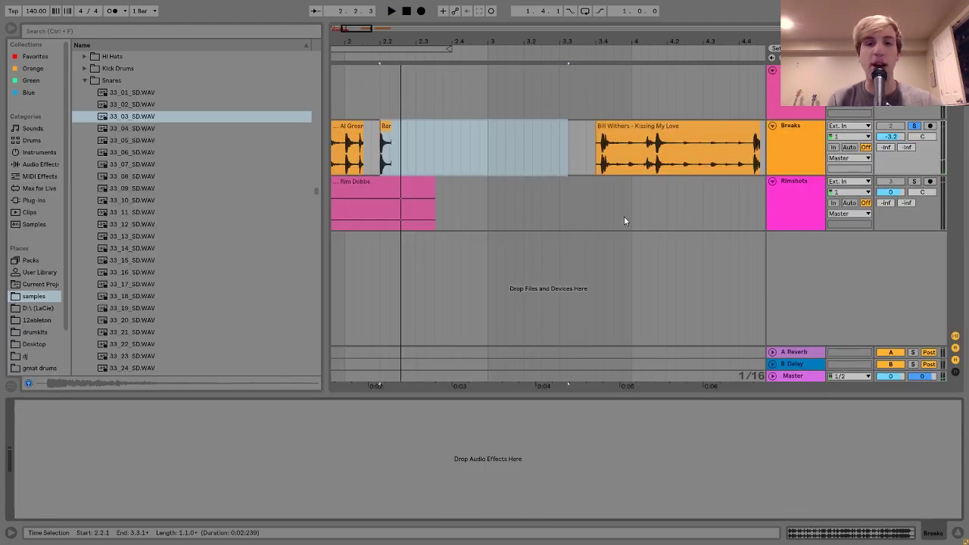
Step: Fade out the Bar-Kays snare clip across its tail and consolidate it, auditioning the result
{"action": "left_click_drag", "start_coordinate": [387, 43], "coordinate": [503, 40]}
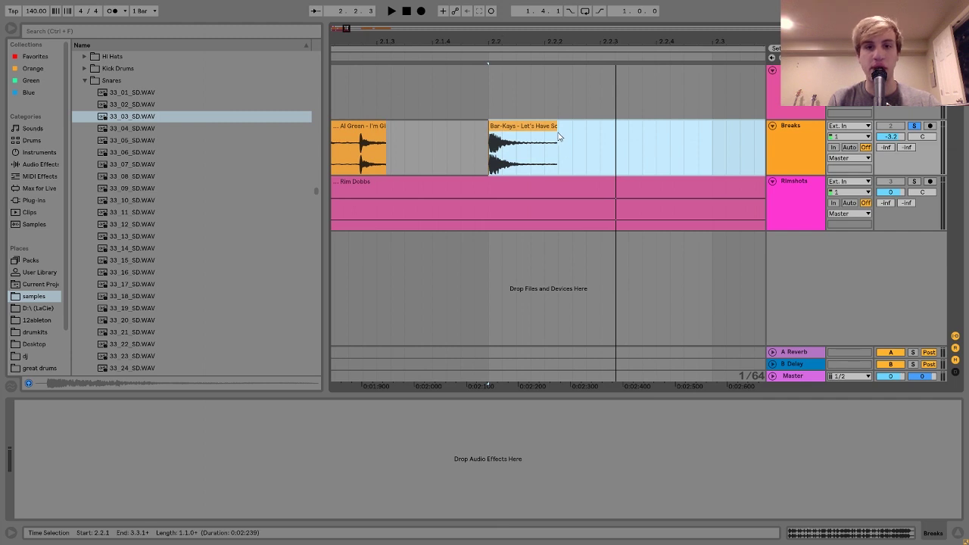
{"action": "left_click", "coordinate": [522, 131]}
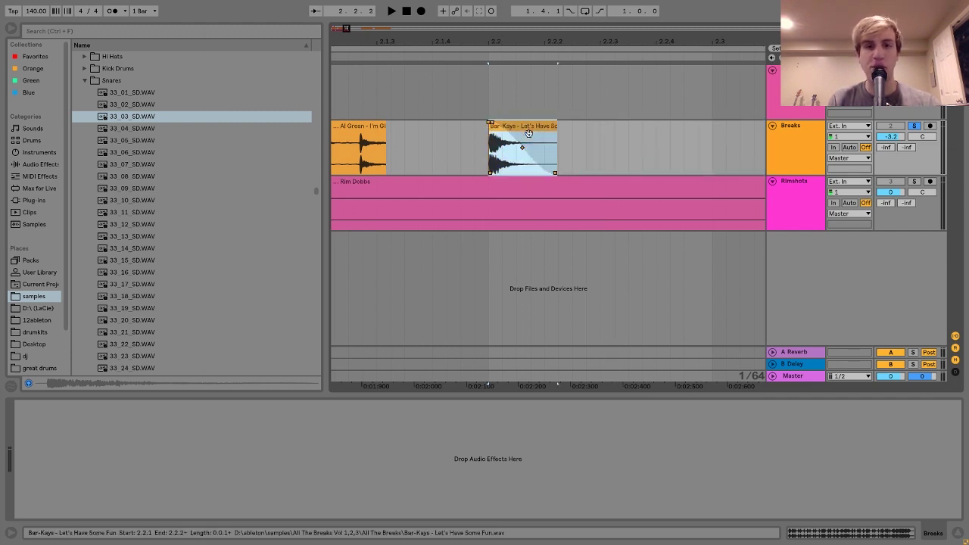
{"action": "key", "text": "space"}
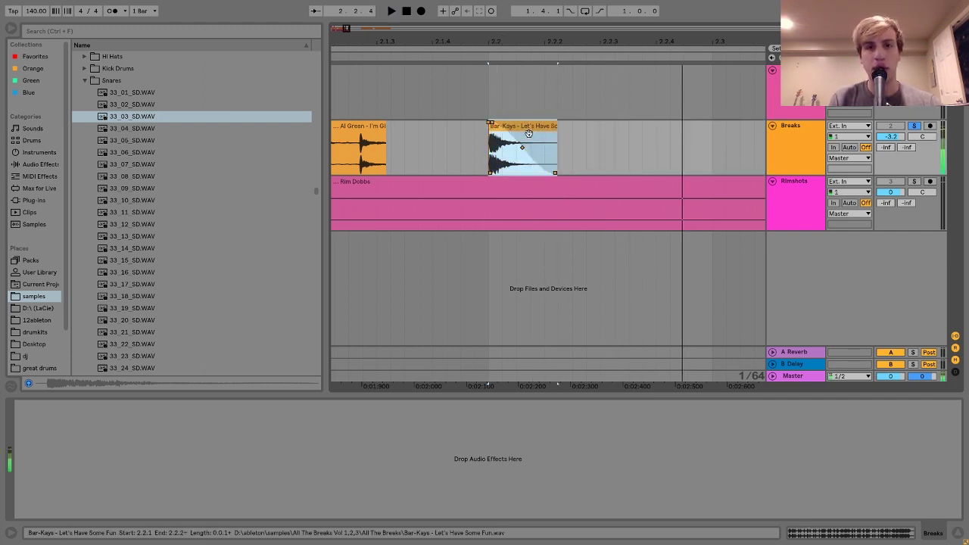
{"action": "key", "text": "ctrl+j"}
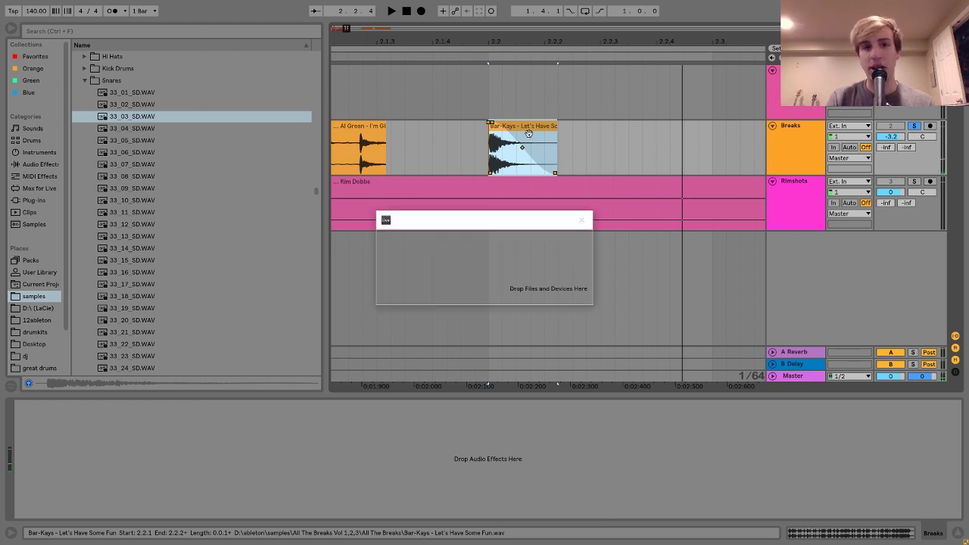
{"action": "key", "text": "space"}
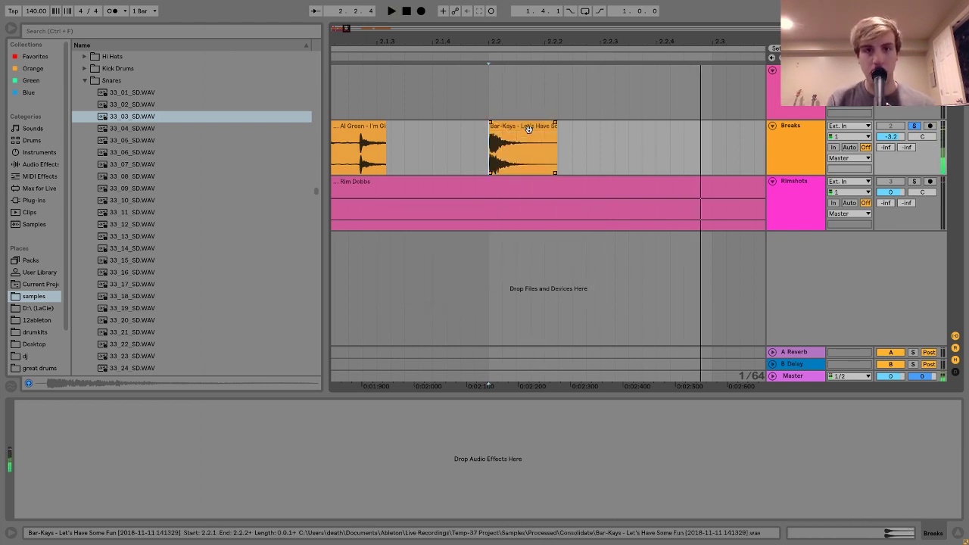
Step: Open the Bill Withers - Kissing My Love break and play it while transposing it up 5 semitones
{"action": "left_click_drag", "start_coordinate": [565, 46], "coordinate": [344, 8]}
{"action": "left_click_drag", "start_coordinate": [489, 42], "coordinate": [489, 34]}
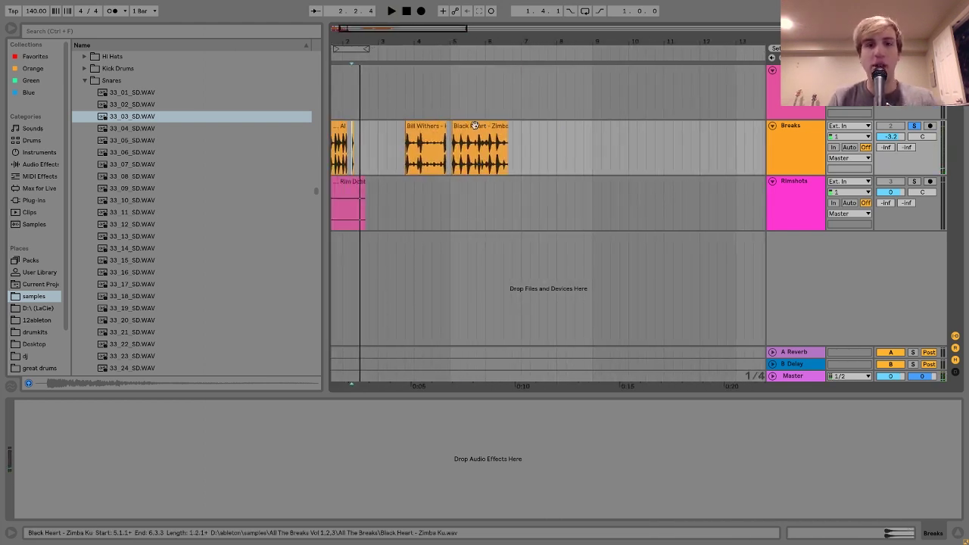
{"action": "double_click", "coordinate": [430, 127]}
{"action": "key", "text": "space"}
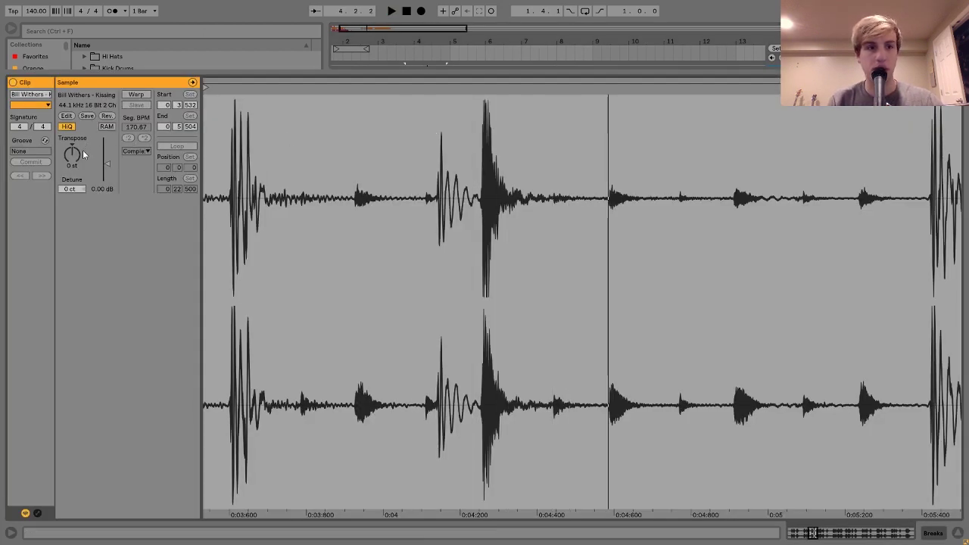
{"action": "key", "text": "Return"}
{"action": "key", "text": "space"}
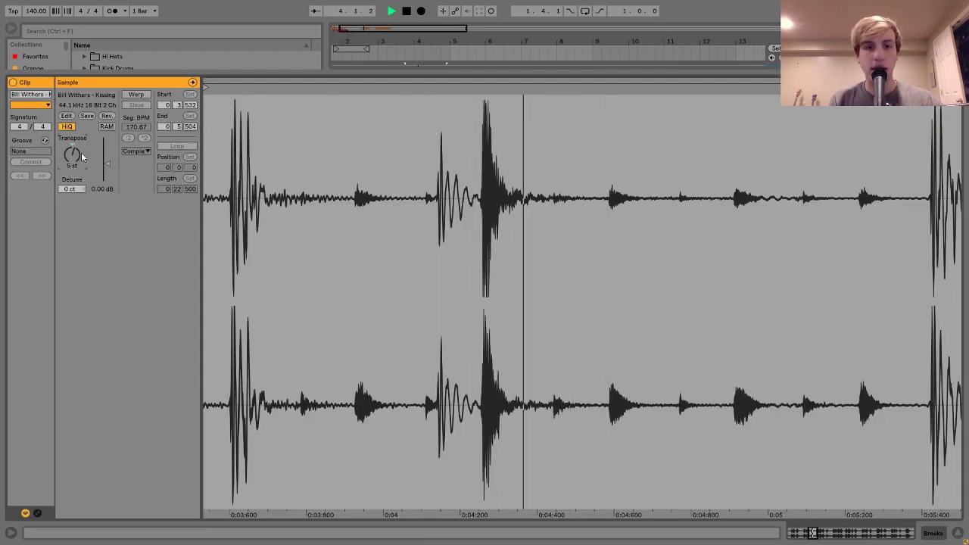
{"action": "key", "text": "space"}
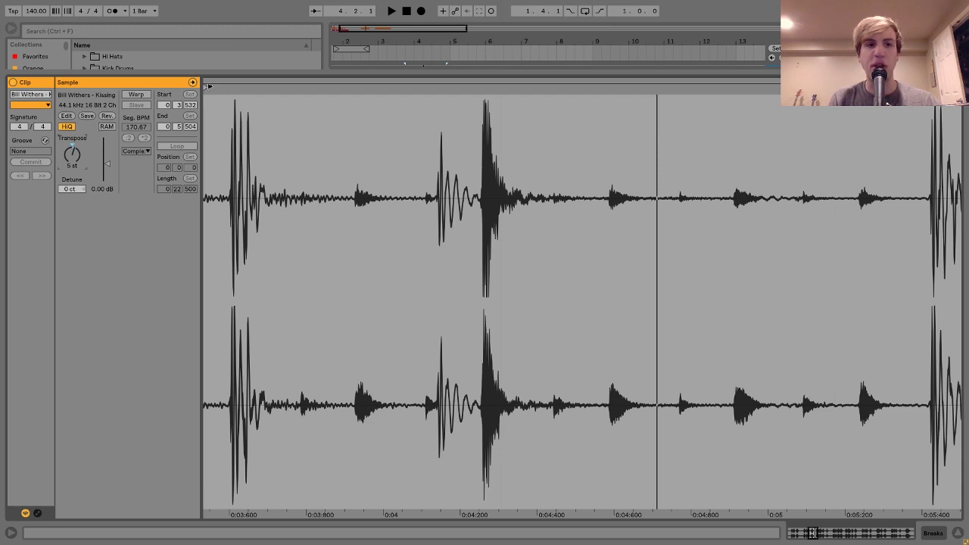
Step: Trim the Bill Withers sample to its snare hit starting at 0:04:255 and transpose it up 11 semitones
{"action": "mouse_move", "coordinate": [208, 86]}
{"action": "left_mouse_down"}
{"action": "mouse_move", "coordinate": [512, 89]}
{"action": "mouse_move", "coordinate": [483, 102]}
{"action": "left_mouse_up"}
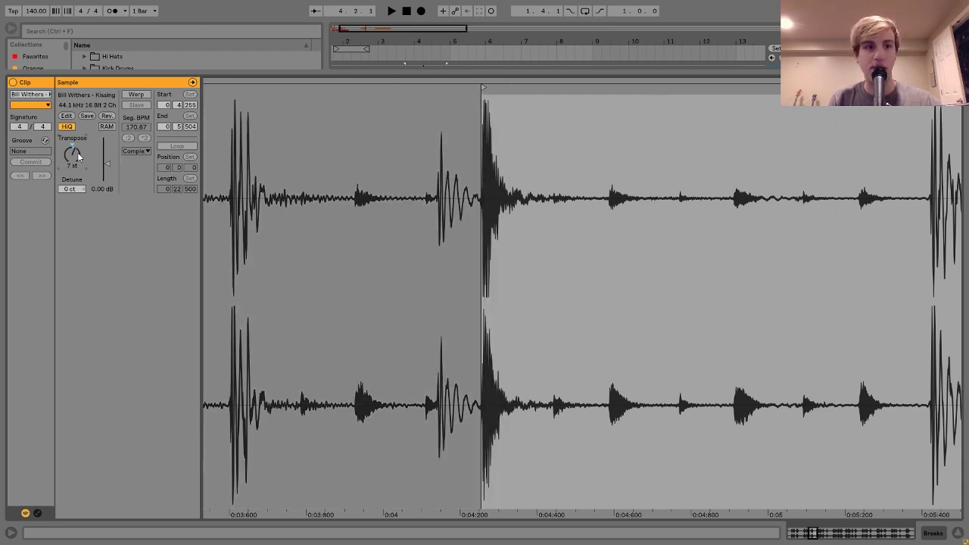
{"action": "key", "text": "Up"}
{"action": "key", "text": "space"}
{"action": "key", "text": "space"}
{"action": "key", "text": "space"}
{"action": "key", "text": "space"}
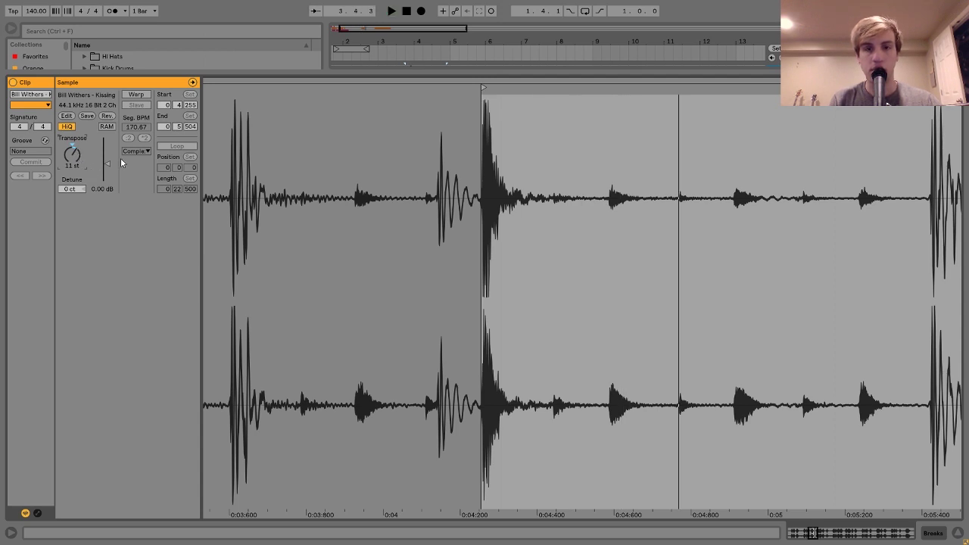
{"action": "left_click_drag", "start_coordinate": [960, 88], "coordinate": [548, 88]}
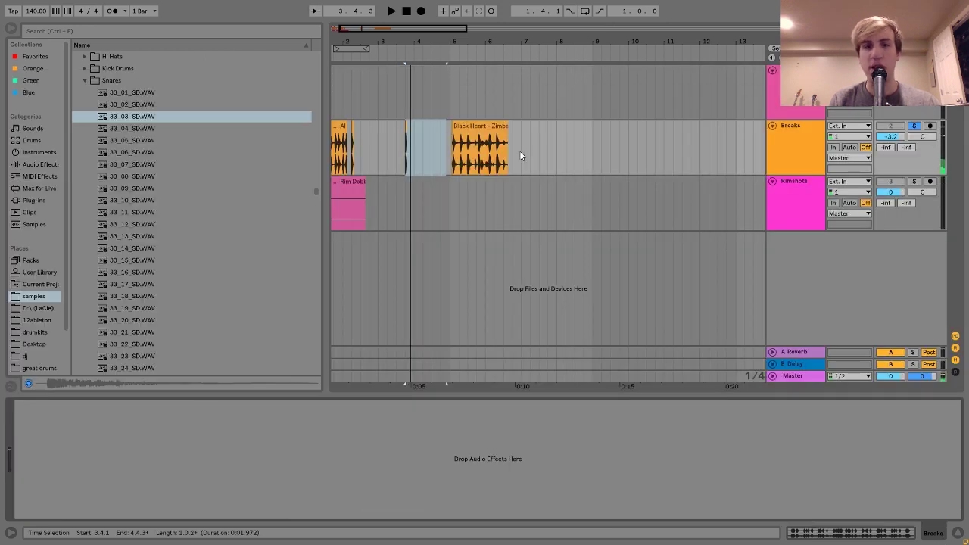
Step: Open the Black Heart - Zimba Ku break, play it and transpose it up 12 semitones
{"action": "left_click", "coordinate": [515, 151]}
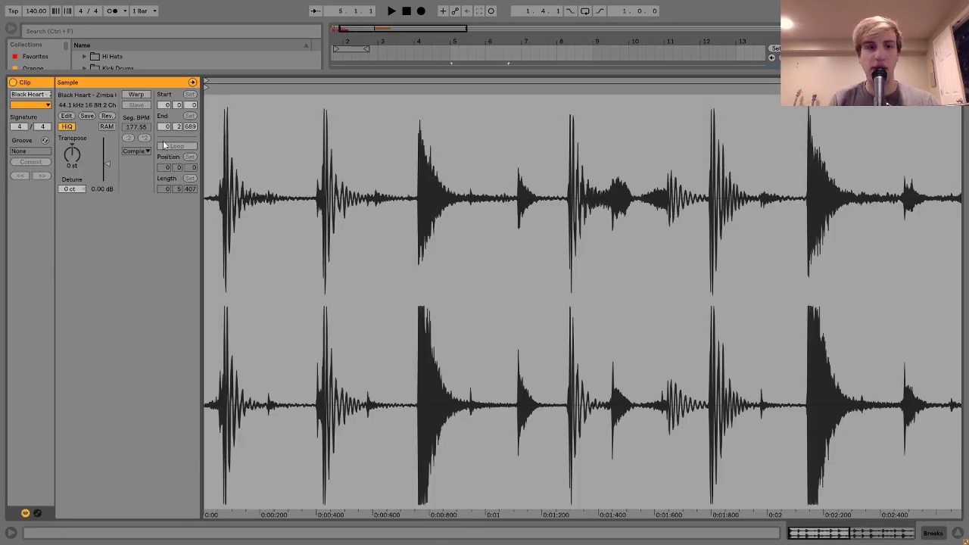
{"action": "key", "text": "space"}
{"action": "left_click", "coordinate": [77, 155]}
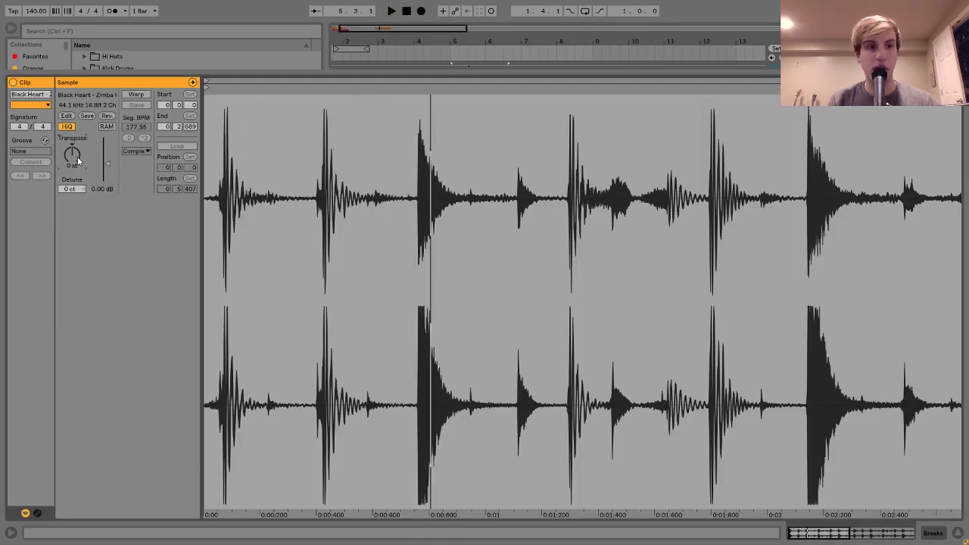
{"action": "left_click_drag", "start_coordinate": [77, 157], "coordinate": [77, 121]}
Step: Trim the Black Heart sample to its first snare hit, from 0:00:761 to 0:00:946, and audition it
{"action": "mouse_move", "coordinate": [211, 89]}
{"action": "left_mouse_down"}
{"action": "mouse_move", "coordinate": [432, 104]}
{"action": "mouse_move", "coordinate": [420, 107]}
{"action": "left_mouse_up"}
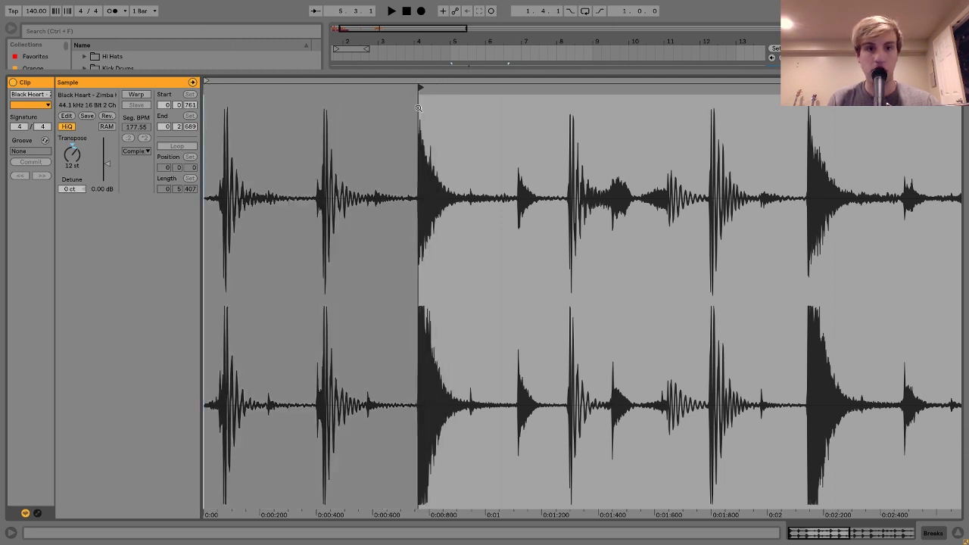
{"action": "key", "text": "space"}
{"action": "key", "text": "space"}
{"action": "key", "text": "space"}
{"action": "key", "text": "space"}
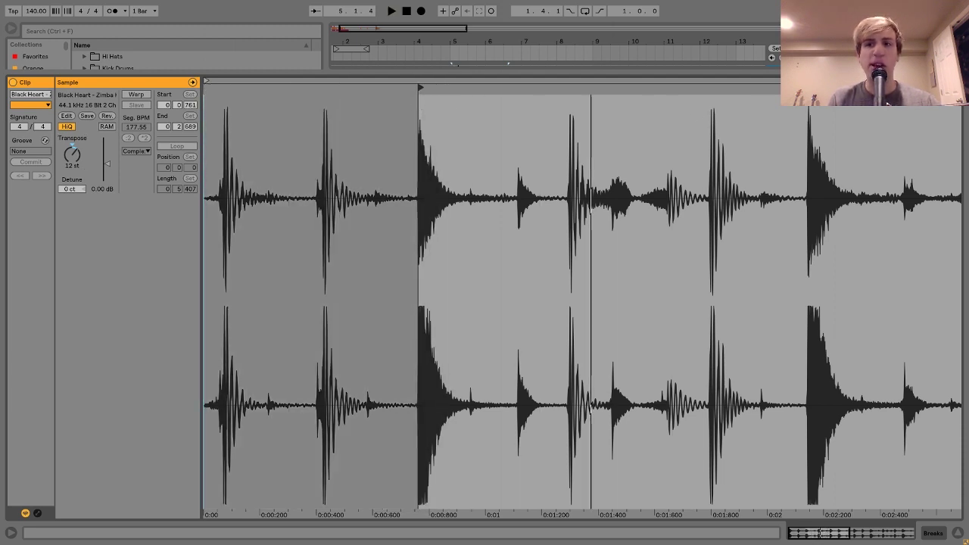
{"action": "mouse_move", "coordinate": [960, 144]}
{"action": "left_mouse_down"}
{"action": "mouse_move", "coordinate": [562, 151]}
{"action": "mouse_move", "coordinate": [460, 142]}
{"action": "left_mouse_up"}
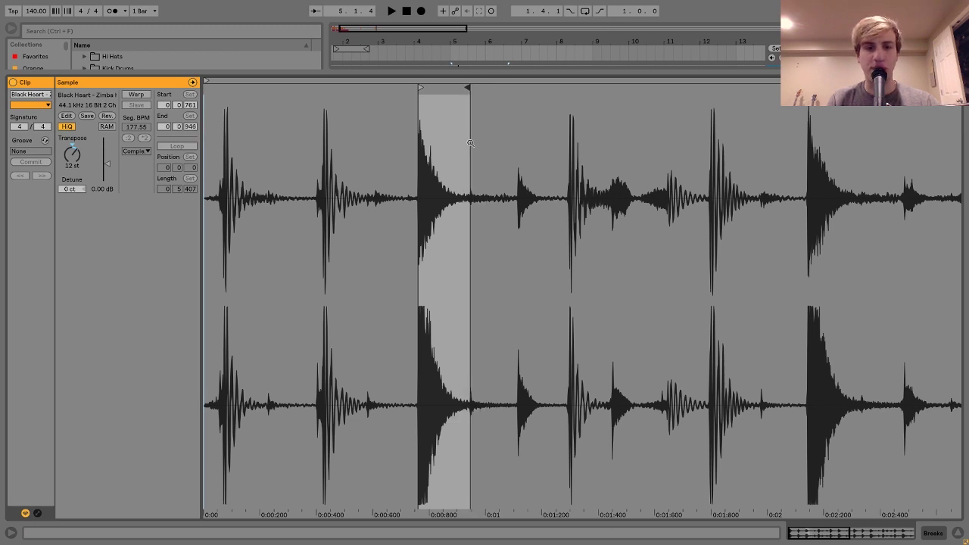
Step: Close the enlarged Black Heart clip view and select the Snare 70s MPC 1 clip at the start of the Snares track
{"action": "left_click", "coordinate": [956, 533]}
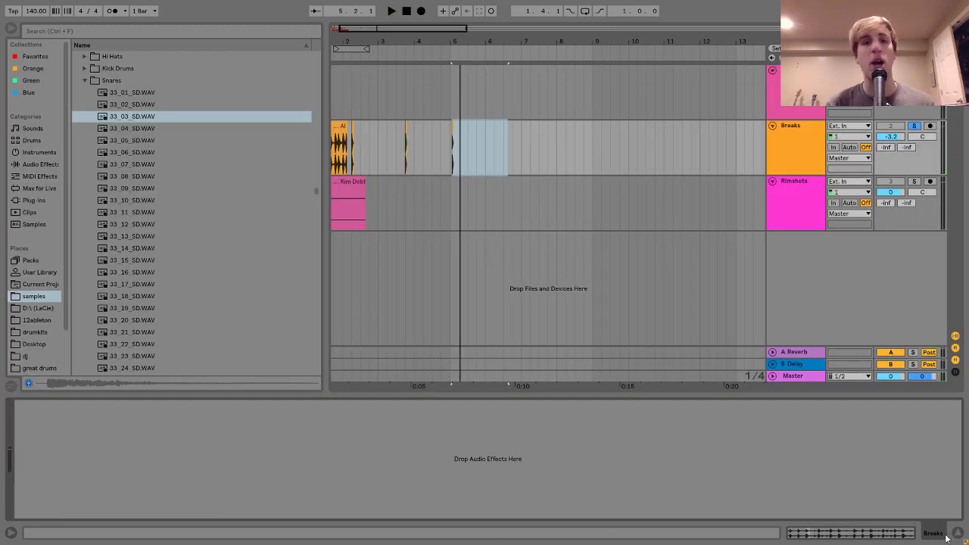
{"action": "left_click_drag", "start_coordinate": [351, 37], "coordinate": [454, 95]}
{"action": "left_click_drag", "start_coordinate": [514, 42], "coordinate": [497, 37]}
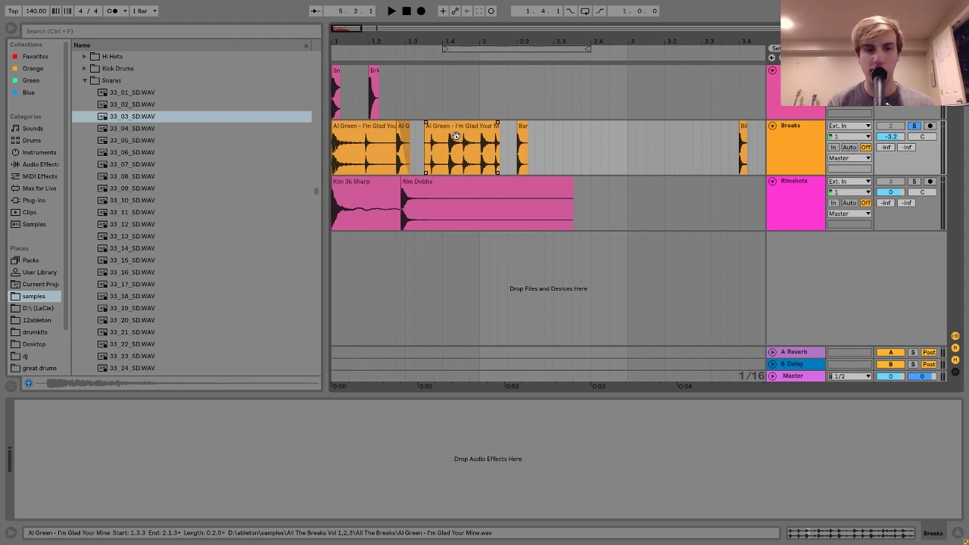
{"action": "left_click", "coordinate": [409, 113]}
{"action": "left_click", "coordinate": [335, 74]}
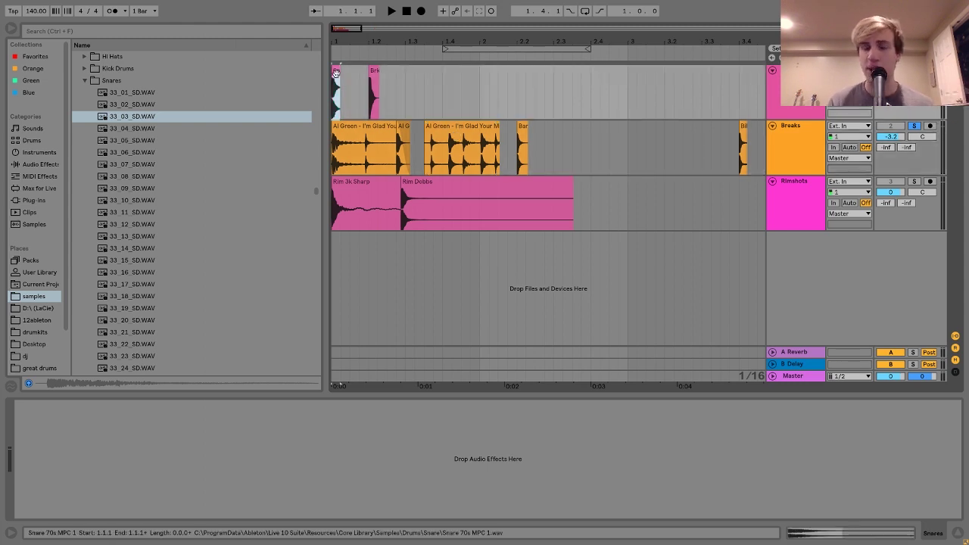
{"action": "left_click", "coordinate": [335, 75]}
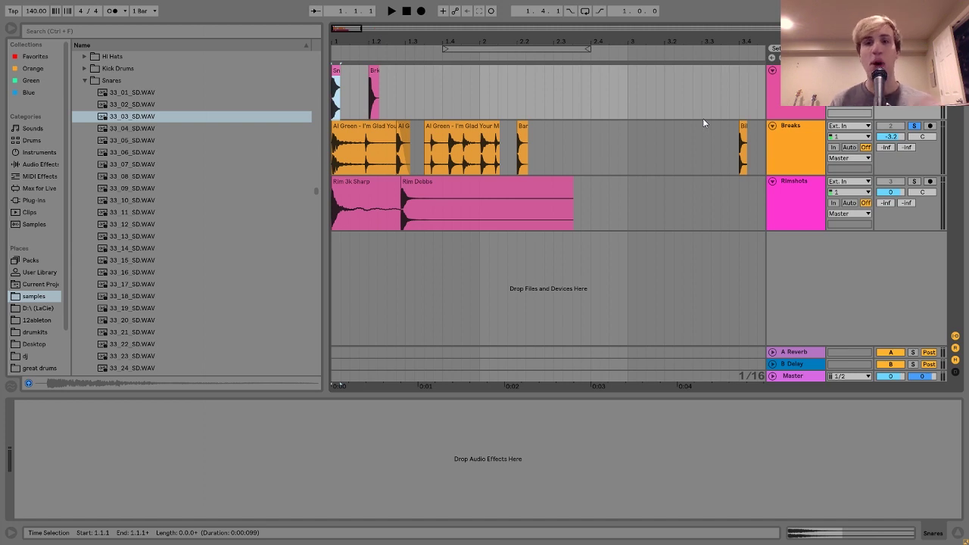
Step: Turn off solo on the Breaks track and collapse the Snares, Breaks and Rimshots tracks together
{"action": "left_click", "coordinate": [913, 129]}
{"action": "left_click", "coordinate": [810, 135]}
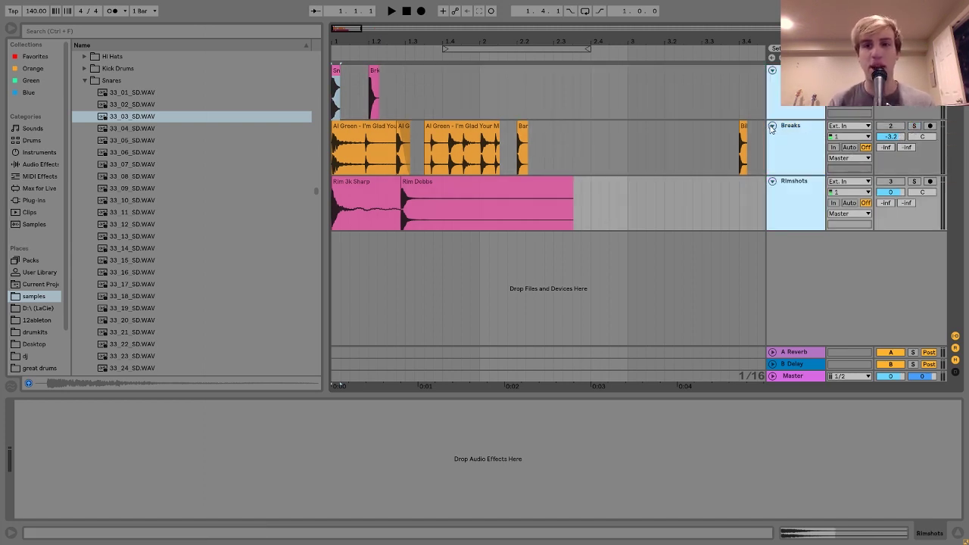
{"action": "left_click", "coordinate": [771, 126], "text": "alt"}
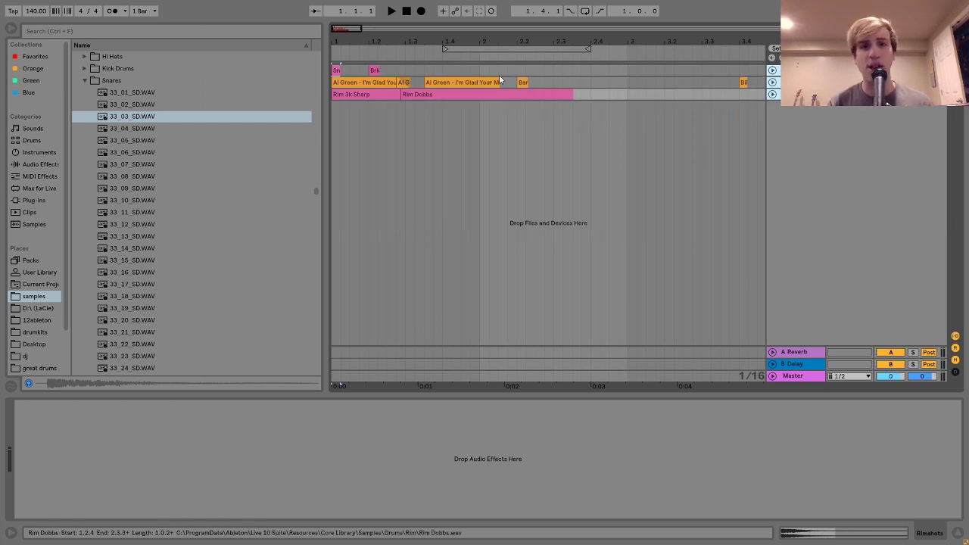
{"action": "left_click_drag", "start_coordinate": [477, 40], "coordinate": [370, 38]}
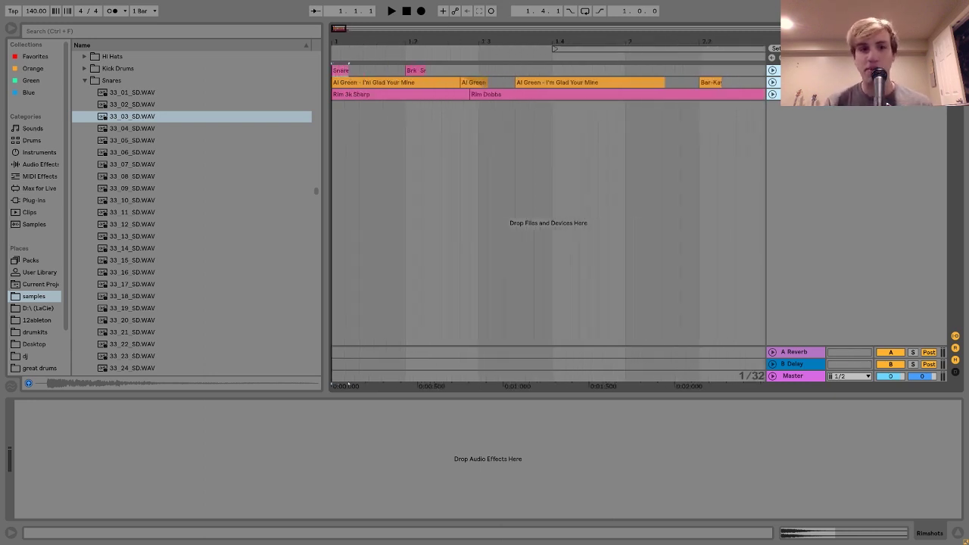
{"action": "left_click_drag", "start_coordinate": [370, 39], "coordinate": [336, 43]}
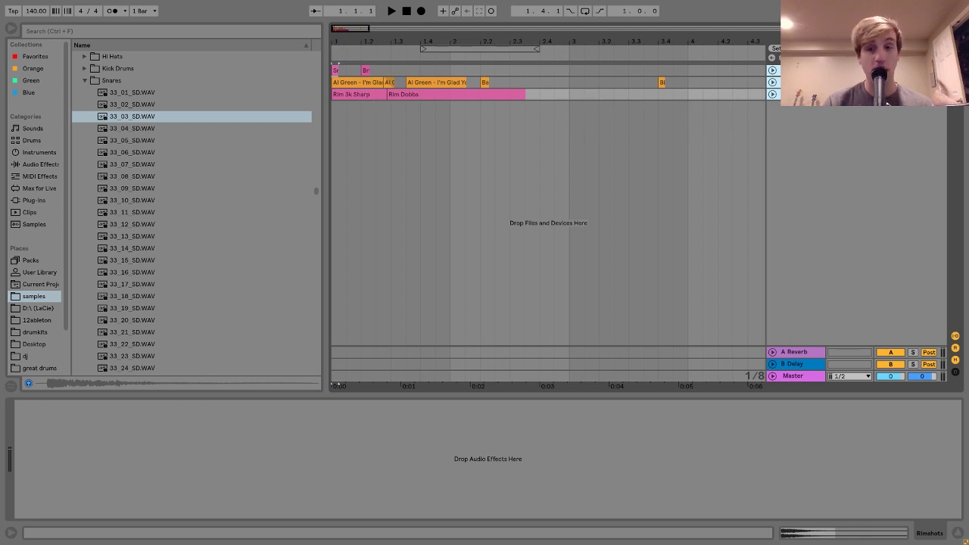